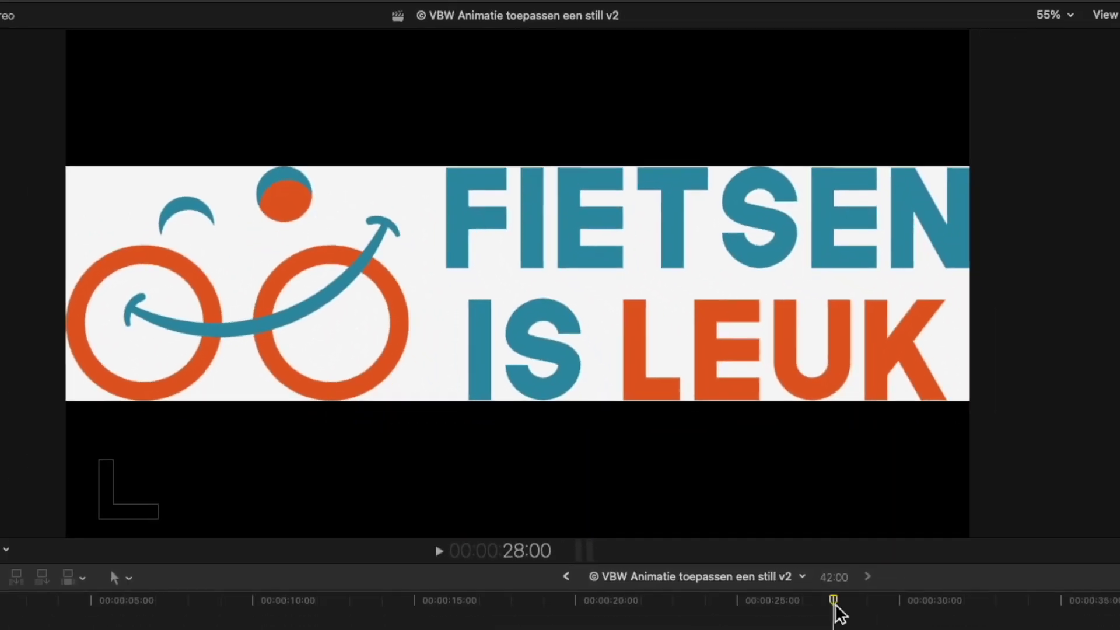
Step: Connect the Shapes generator from the Elements category above the last logo still, starting at 28:00
left_click(642, 390)
left_click_drag(643, 390, 631, 390)
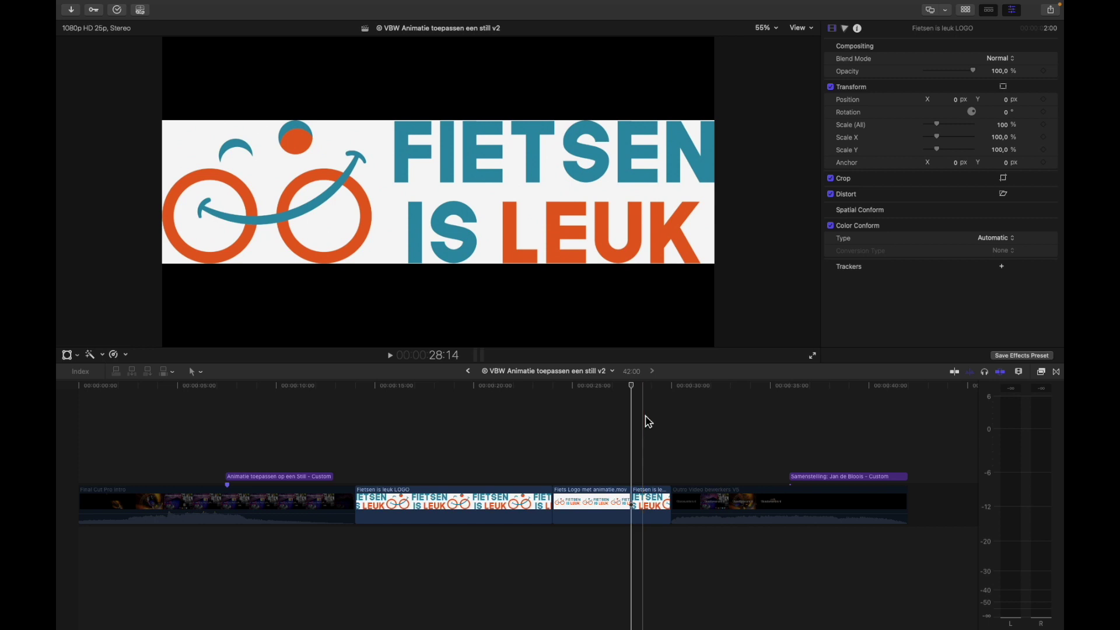
left_click(965, 10)
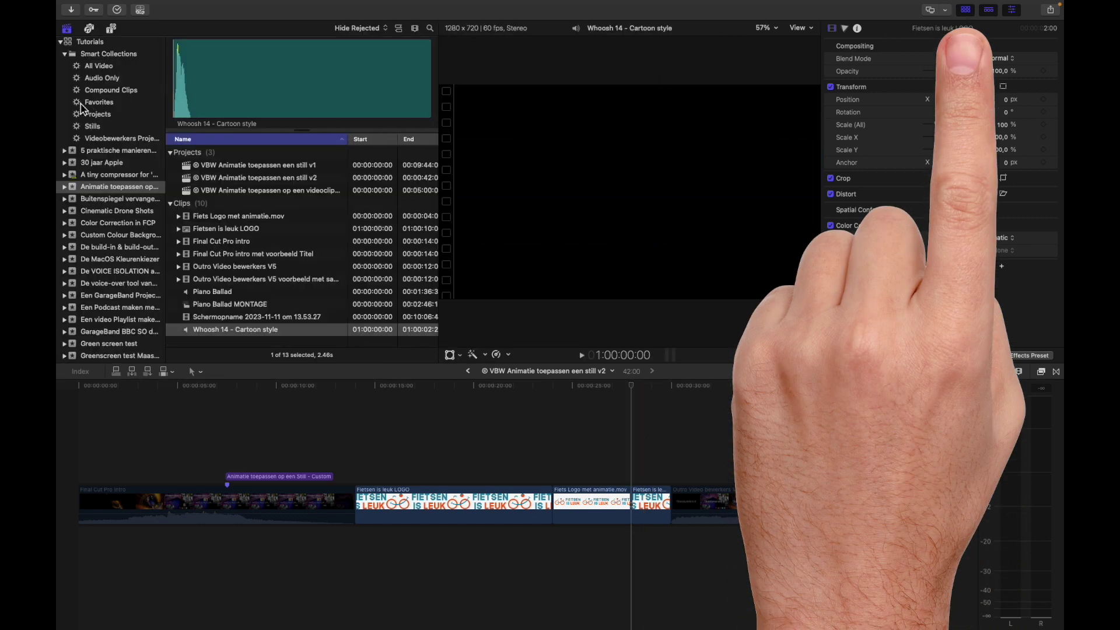
left_click(317, 120)
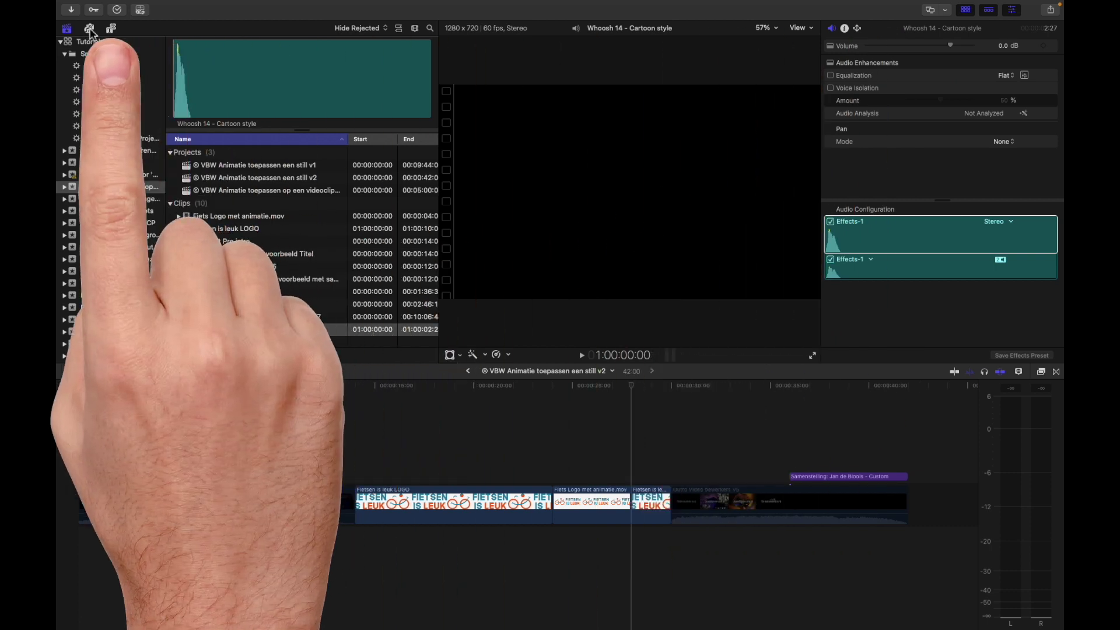
left_click(111, 29)
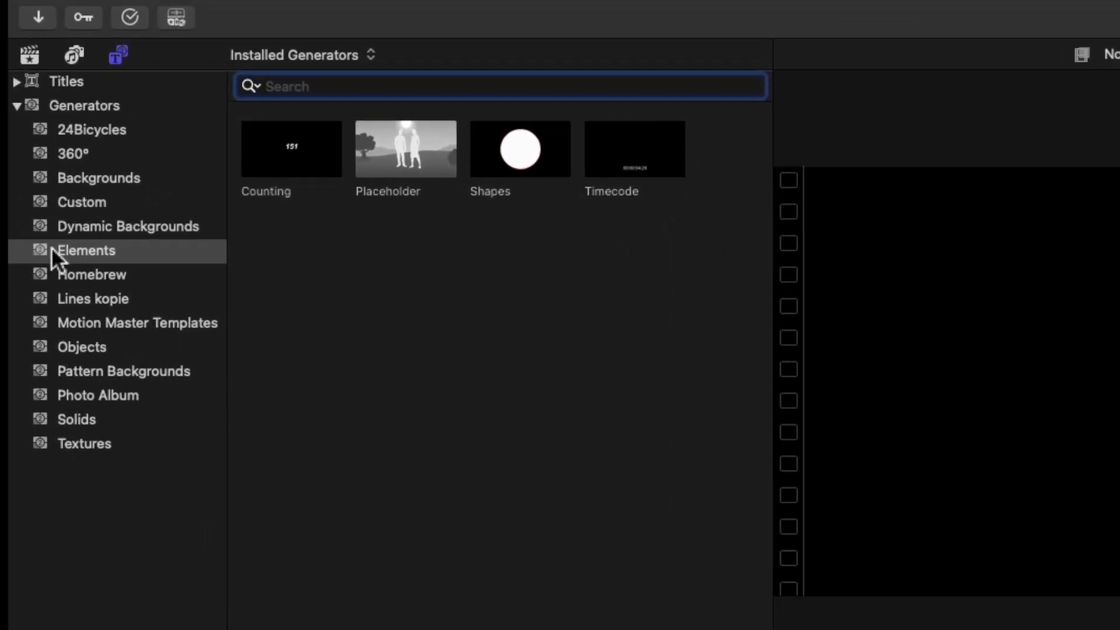
left_click(512, 145)
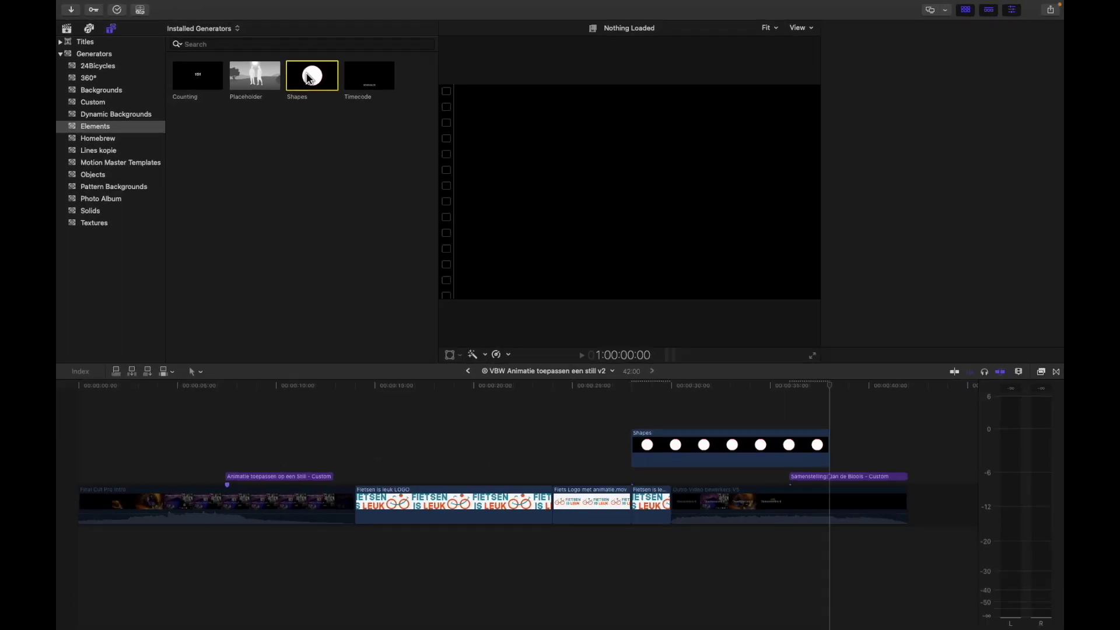
key("super+4")
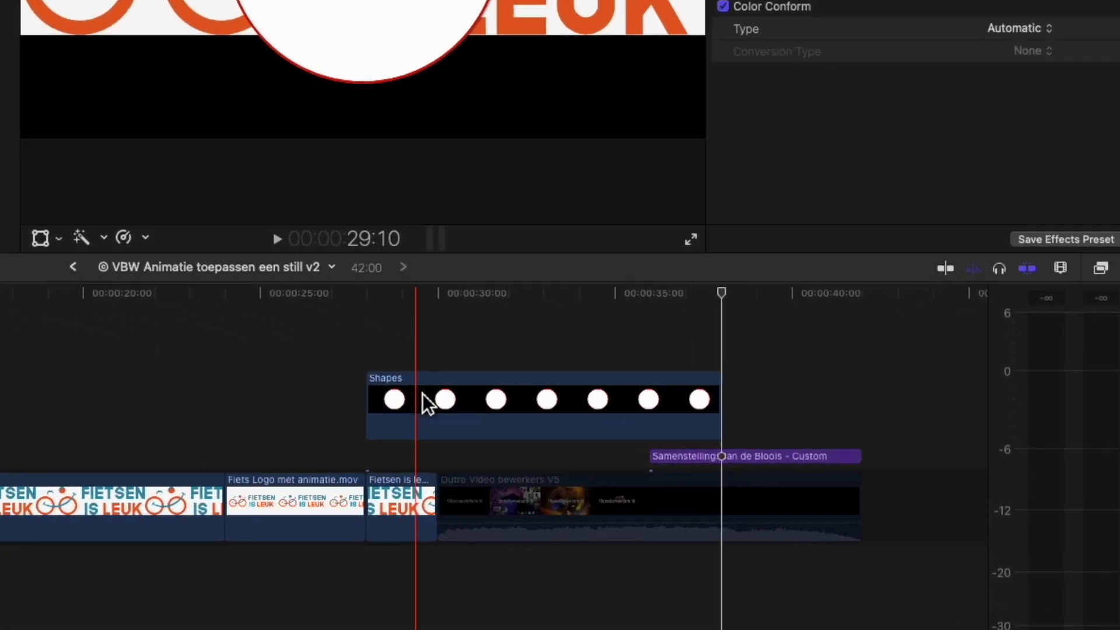
Step: Set the Shapes clip's duration to 2:00 and show its generator parameters
left_click(420, 396)
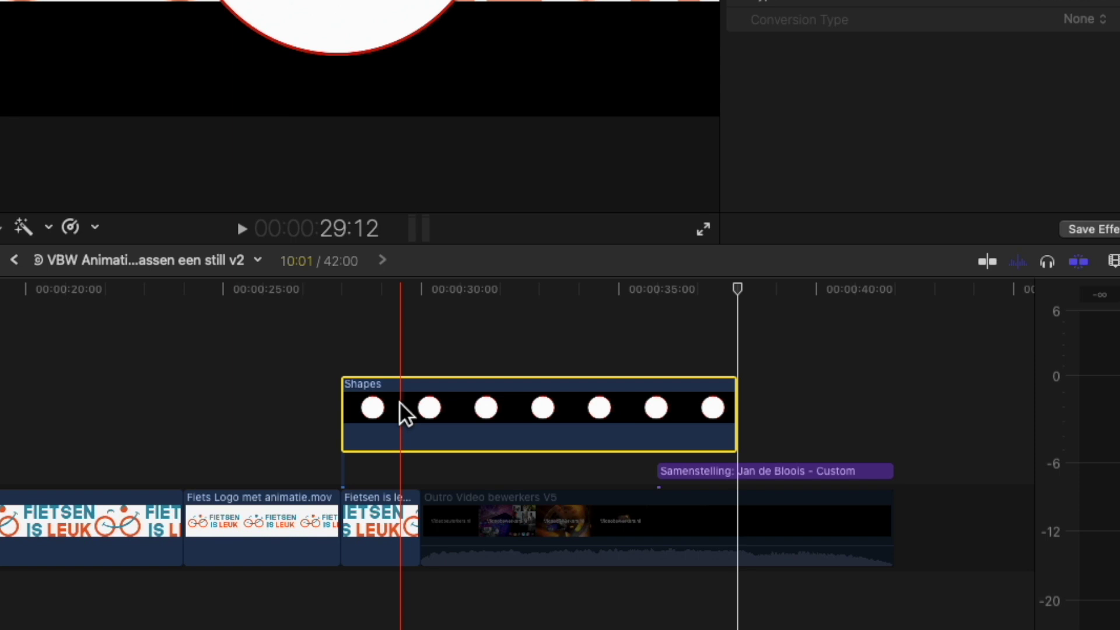
key("super+d")
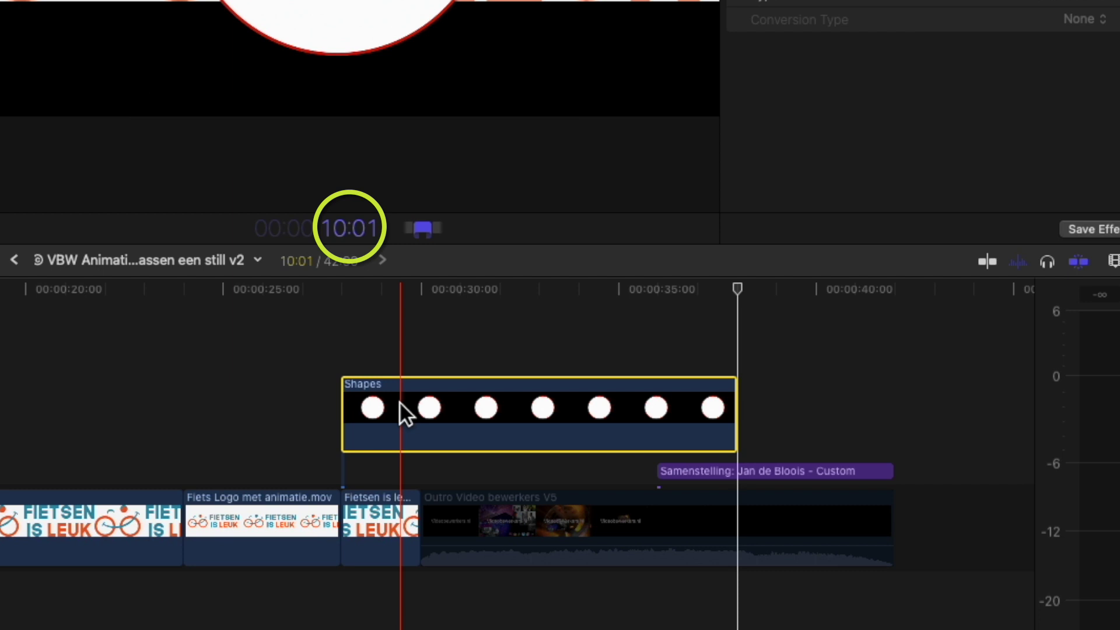
type("200")
key("Return")
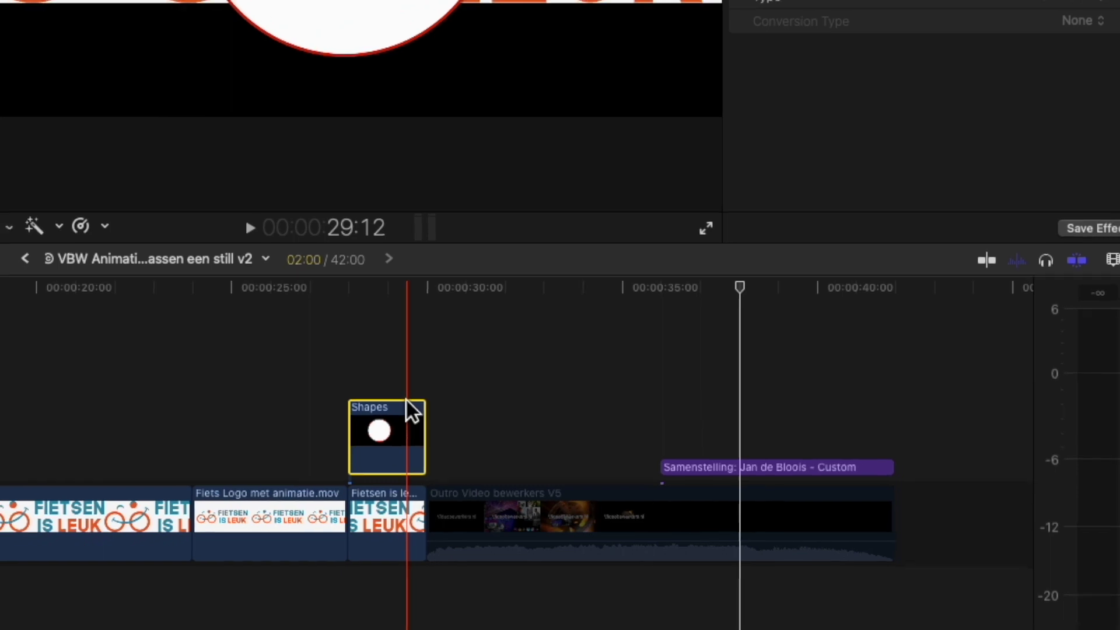
key("super+equal")
key("super+equal")
key("super+equal")
key("super+equal")
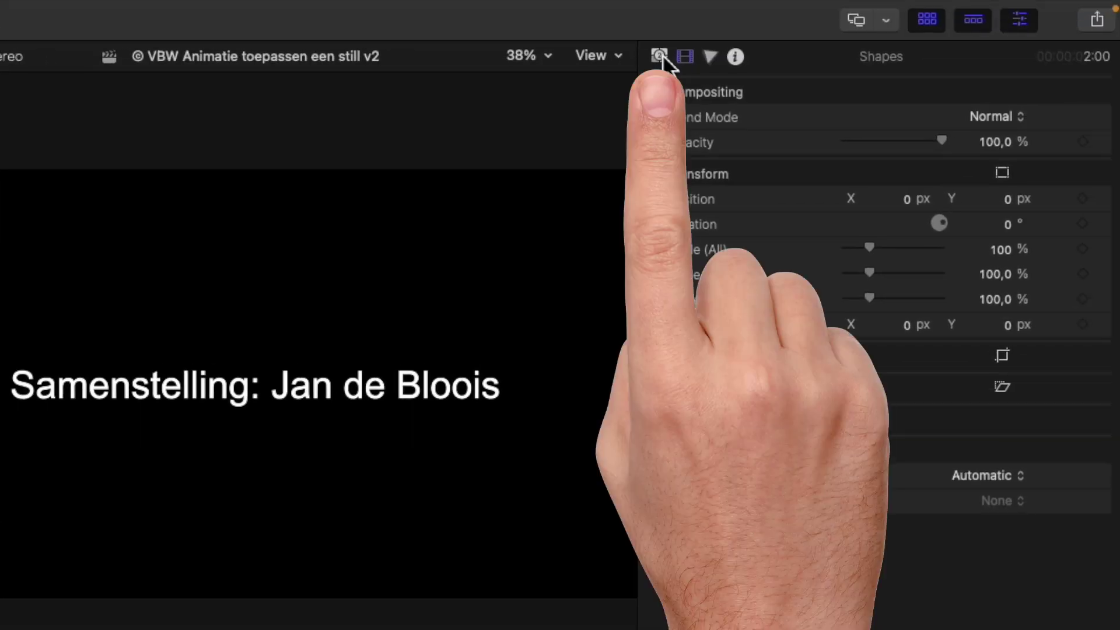
left_click(660, 56)
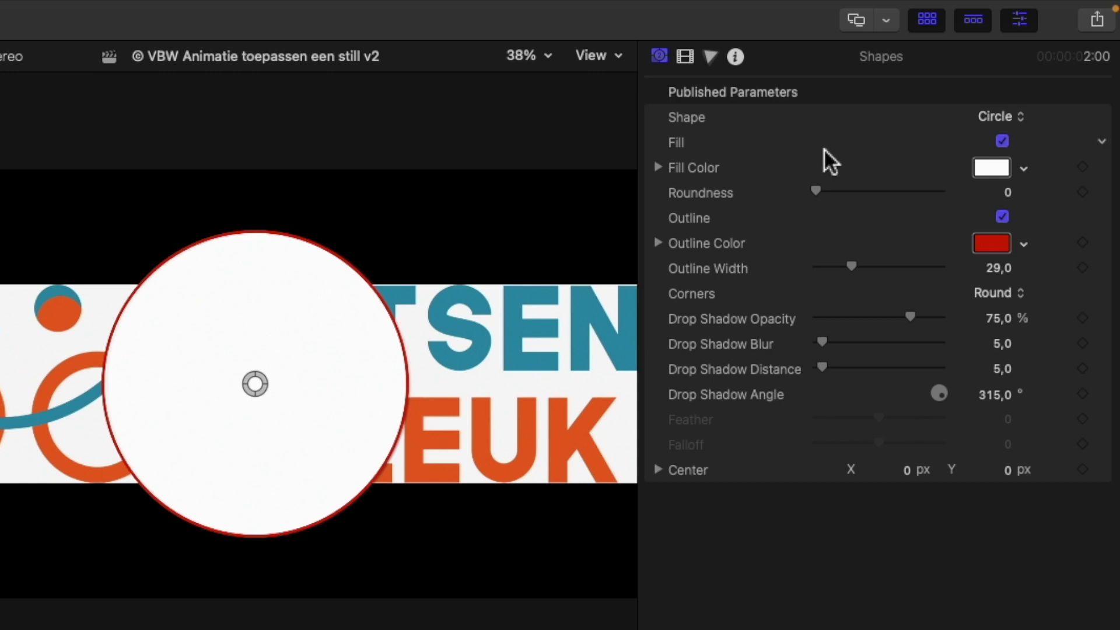
Step: Try the Square and Pentagon options for the generator's shape and return it to Circle
left_click(999, 117)
left_click(1009, 143)
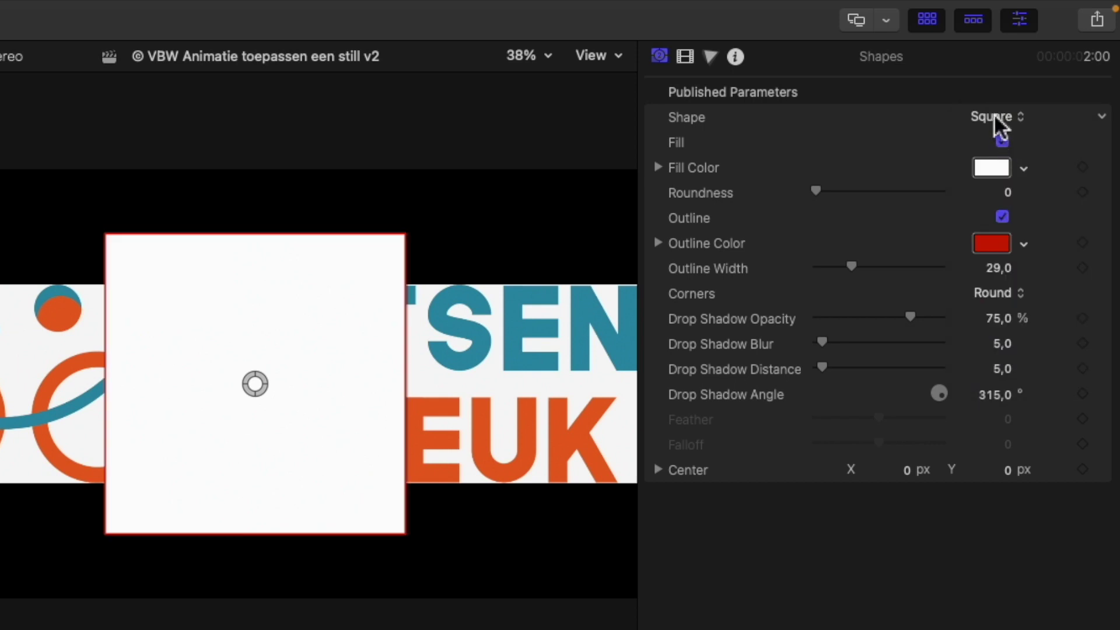
left_click(998, 118)
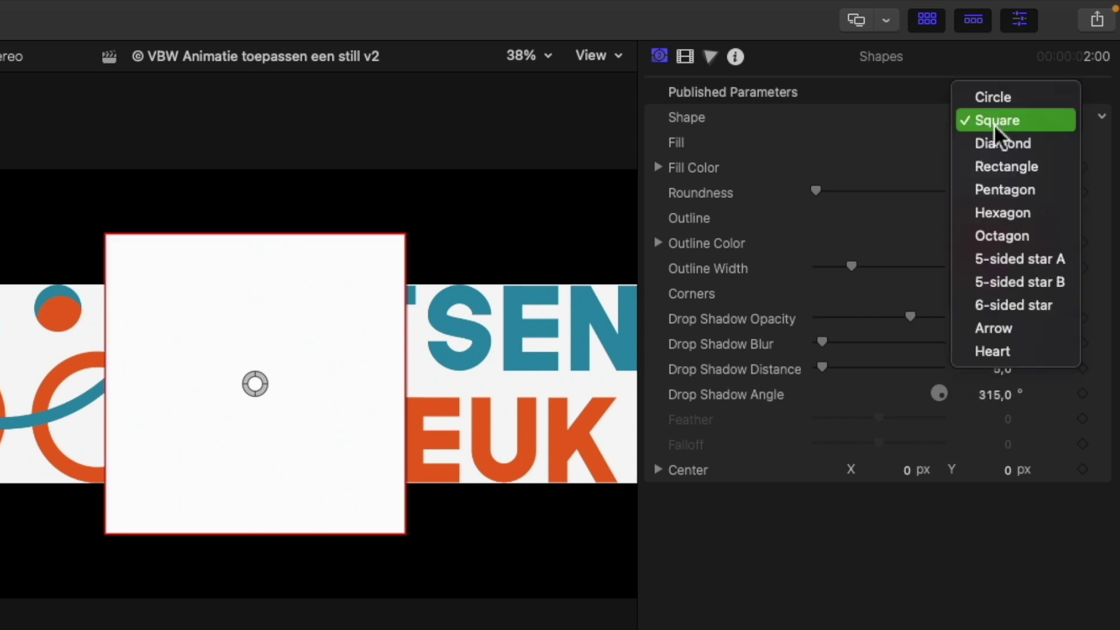
left_click(1006, 196)
left_click(986, 120)
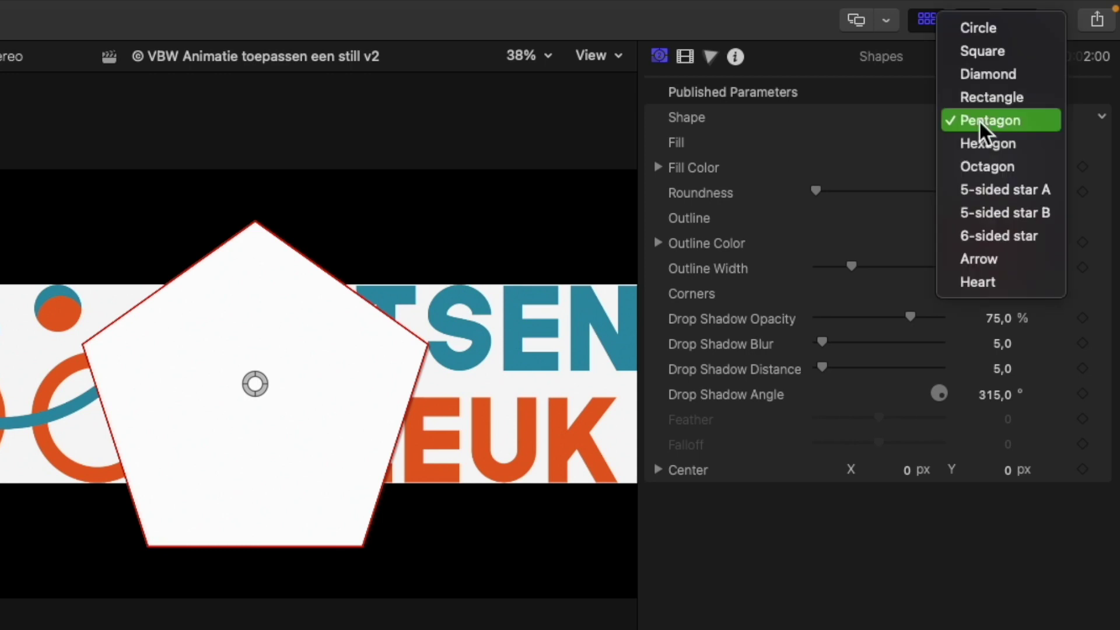
left_click(984, 30)
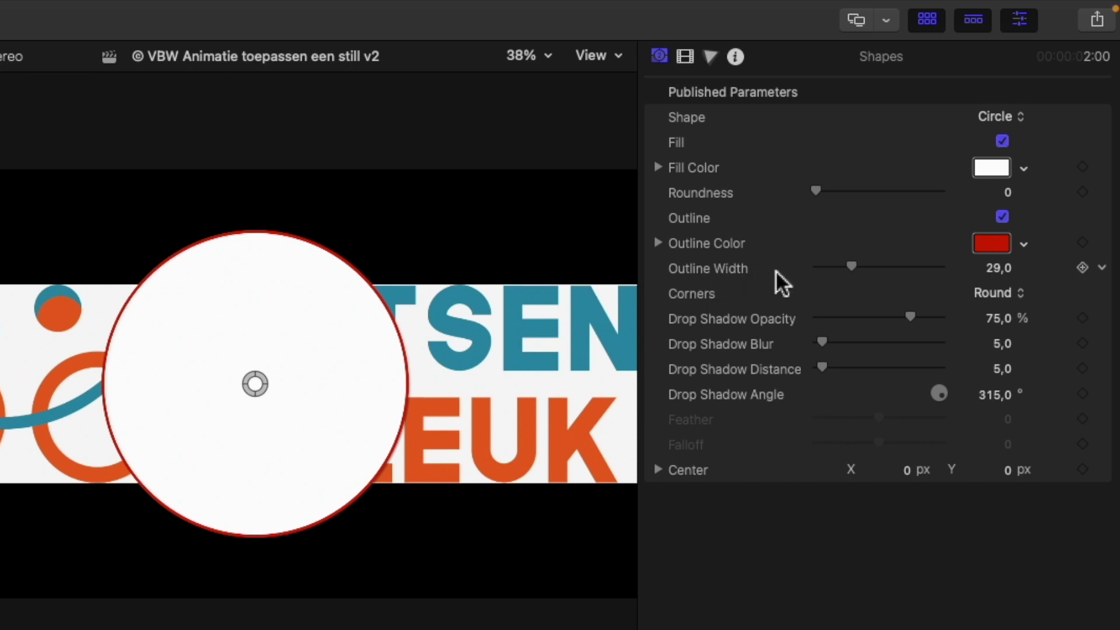
Step: Set the circle's outline width to about 39 and switch the outline off
left_click_drag(851, 267, 865, 269)
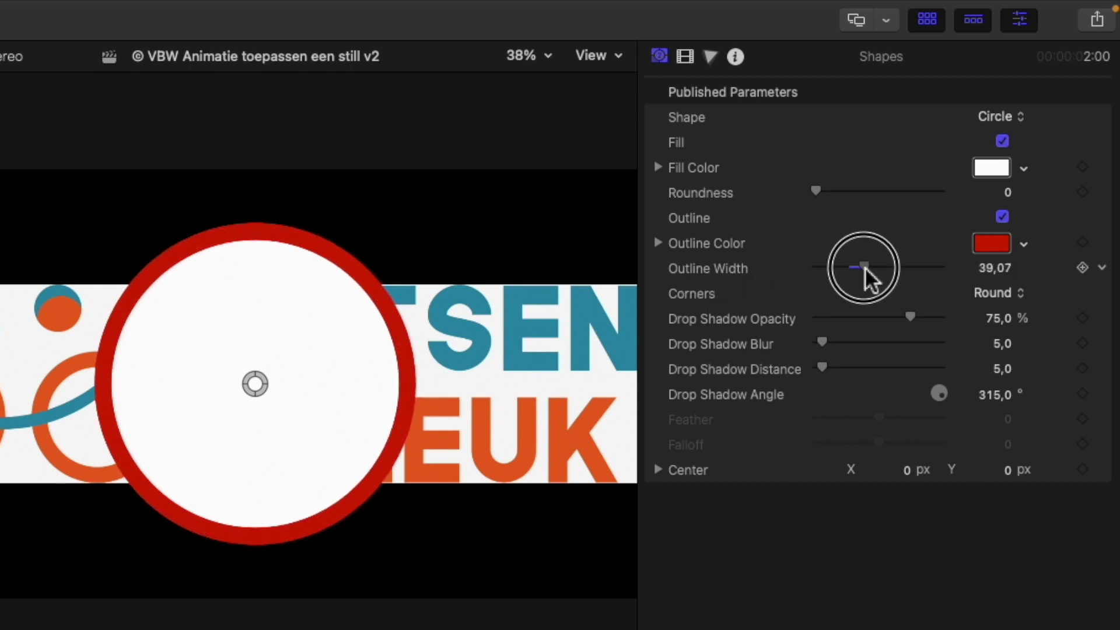
left_click(1023, 245)
left_click_drag(991, 315, 925, 242)
left_click(929, 245)
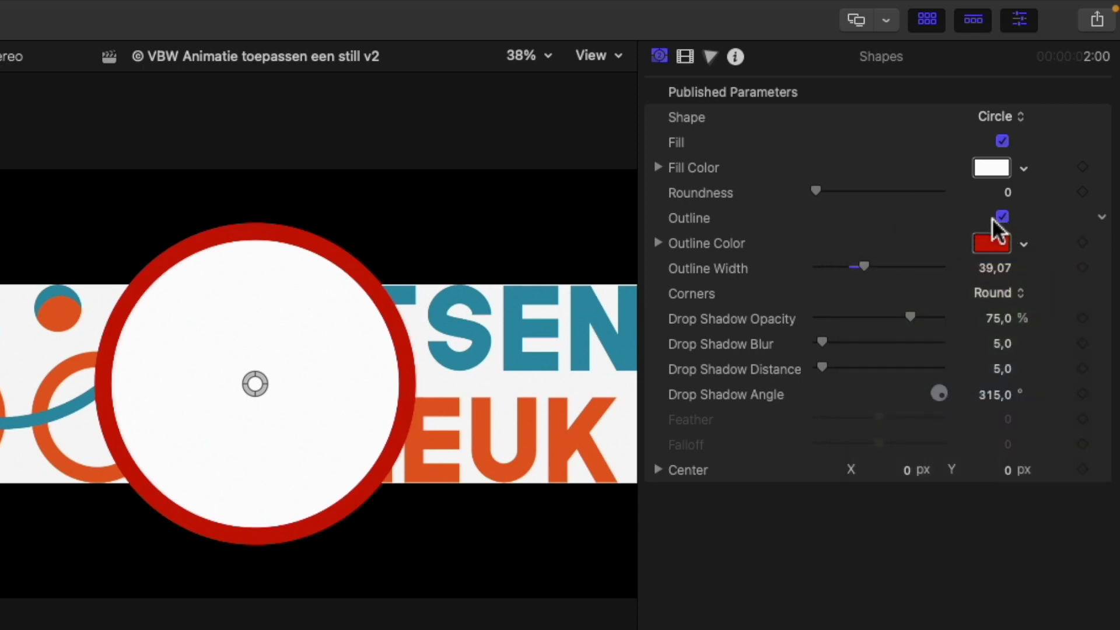
left_click(1002, 217)
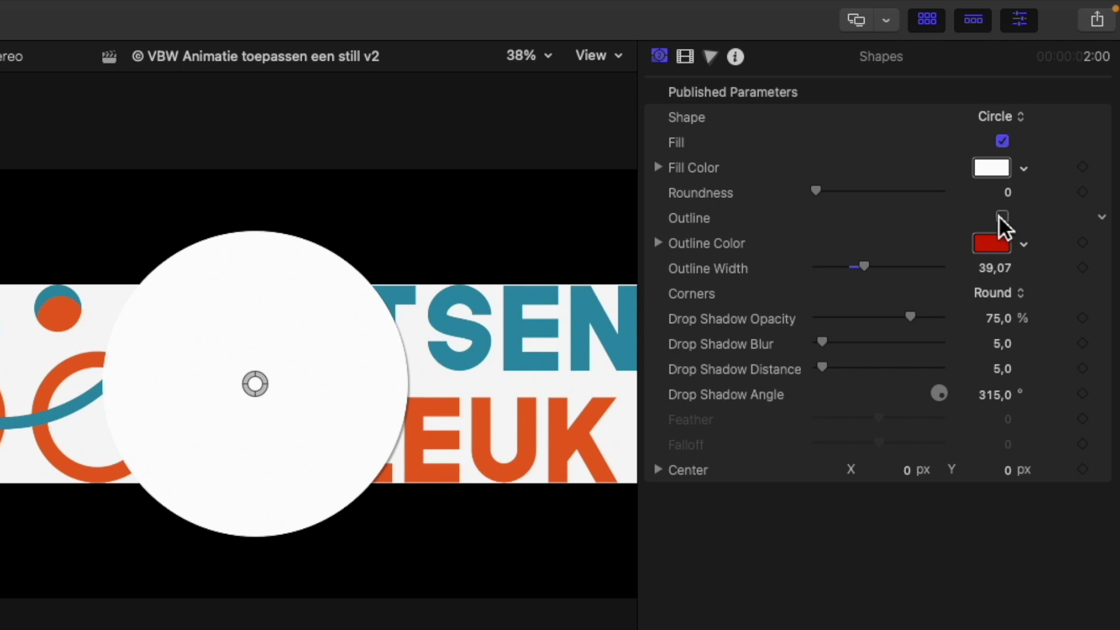
Step: Match the circle's fill color to the logo by sampling the teal of the word FIETSEN
left_click(986, 168)
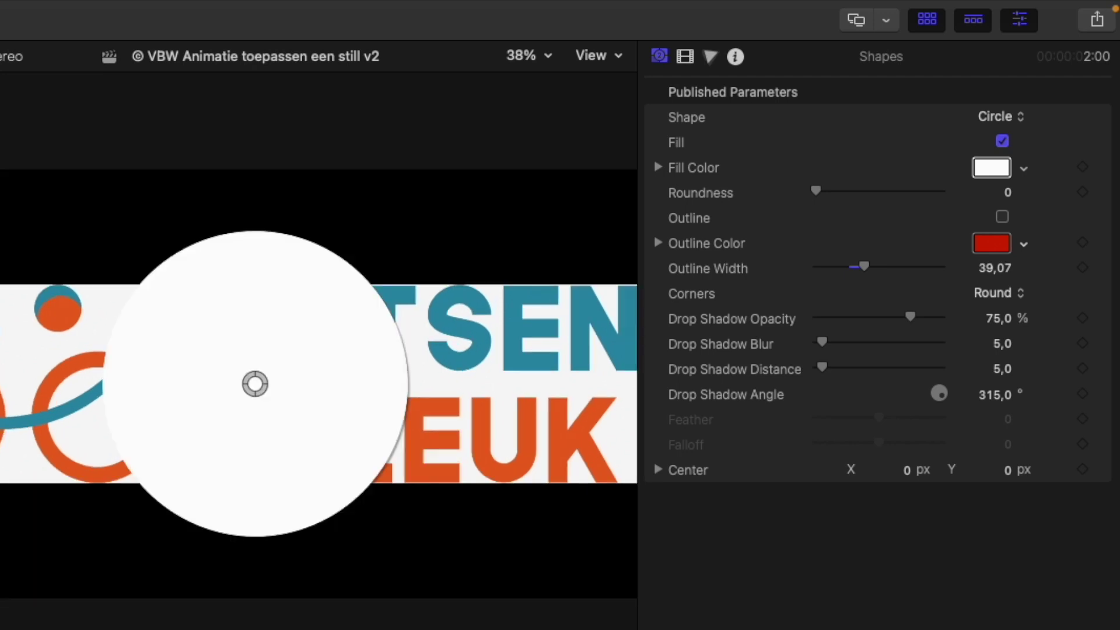
left_click(87, 200)
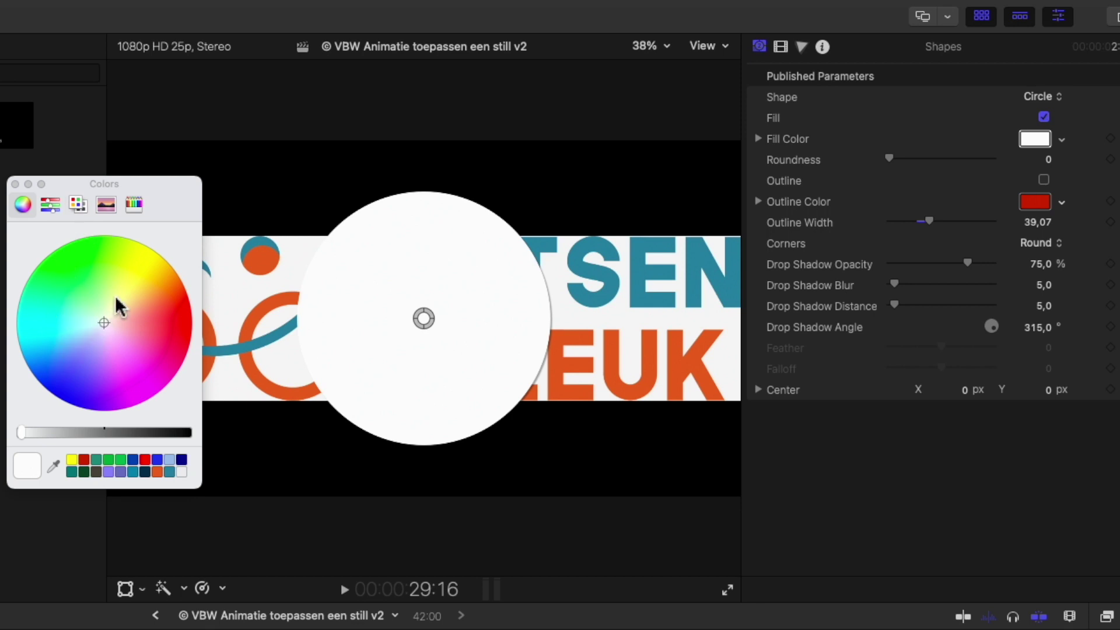
left_click(54, 467)
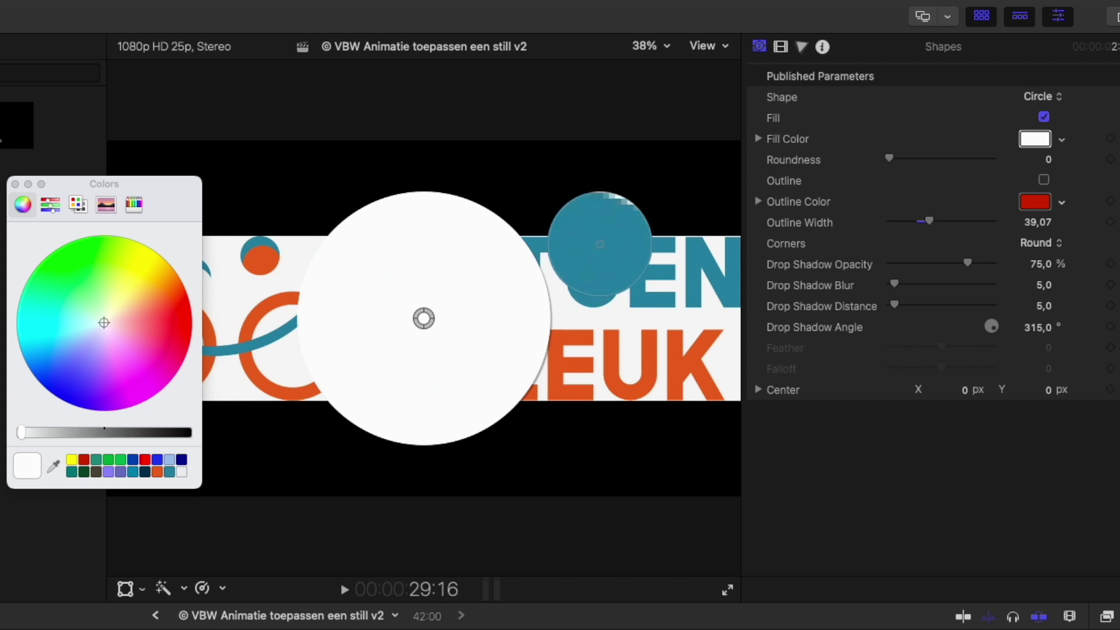
left_click(599, 243)
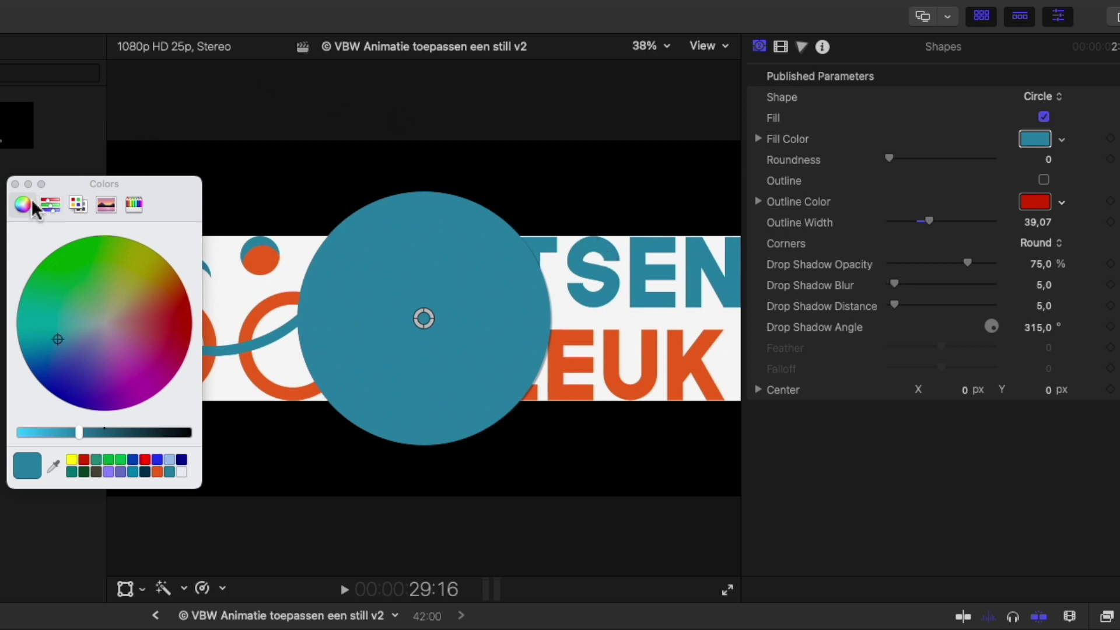
left_click(15, 185)
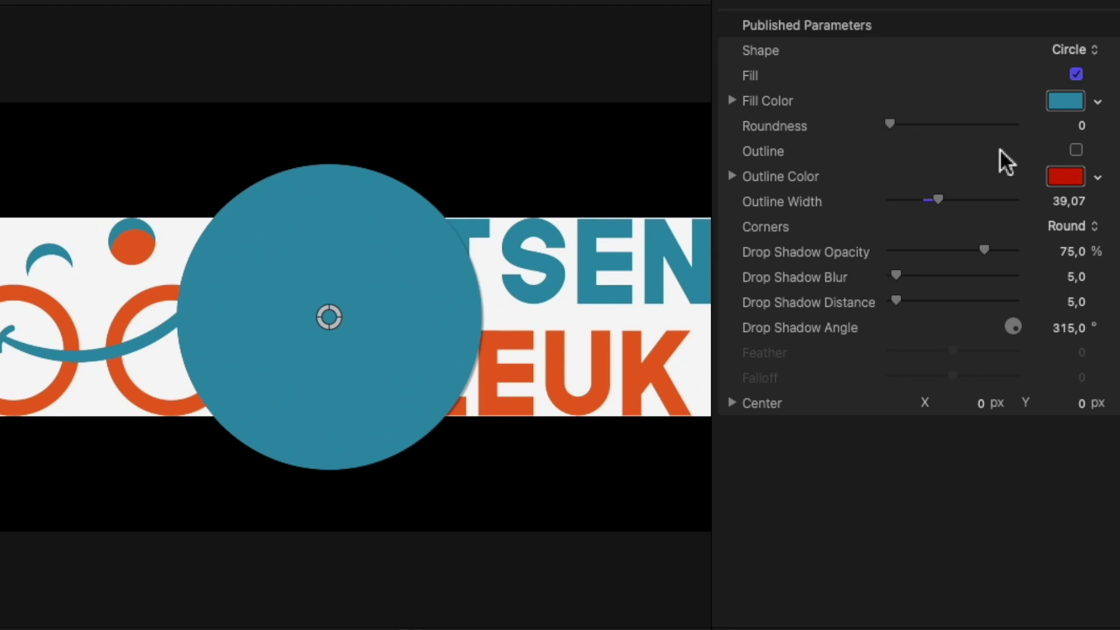
Step: Shrink the circle by setting its Roundness to 200
left_click_drag(904, 134, 940, 133)
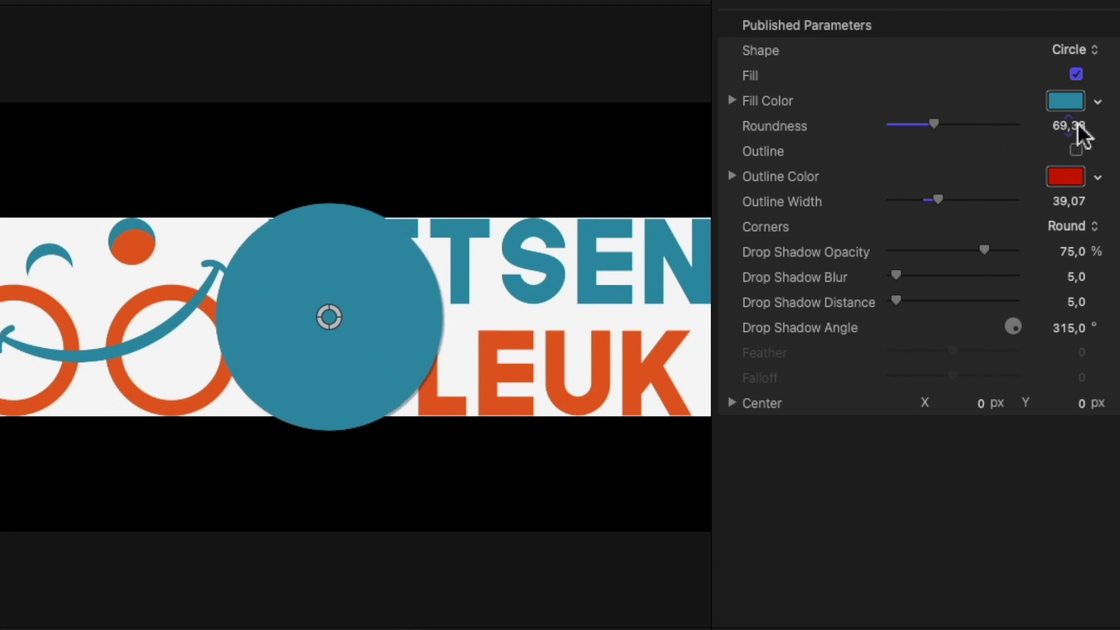
mouse_move(1079, 128)
left_mouse_down()
mouse_move(1116, 125)
mouse_move(1027, 125)
mouse_move(1073, 126)
left_mouse_up()
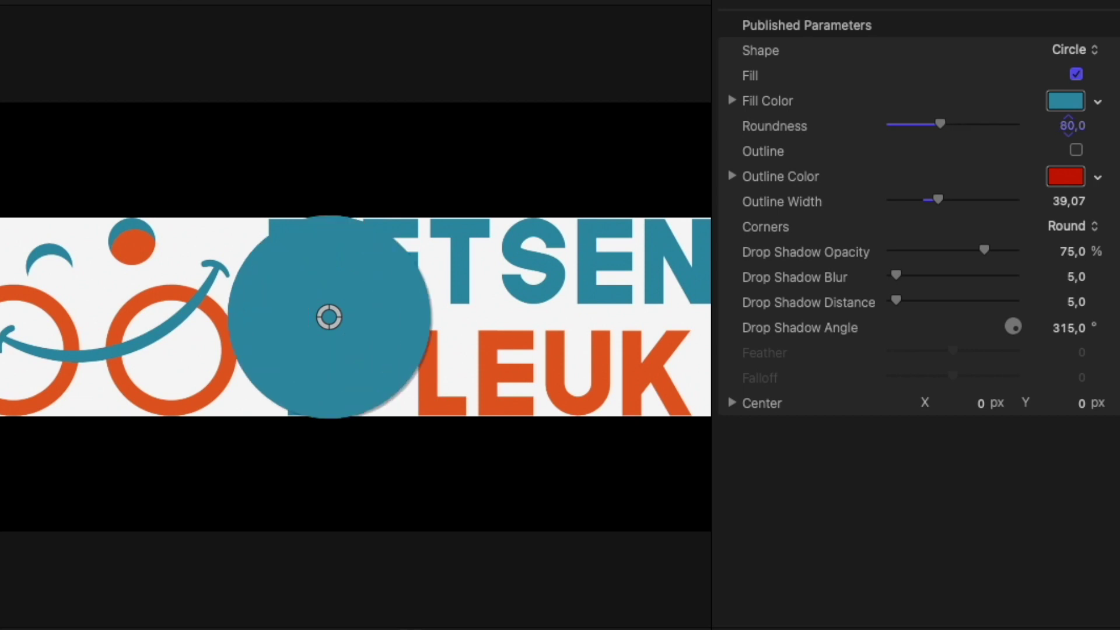
left_click(1066, 126)
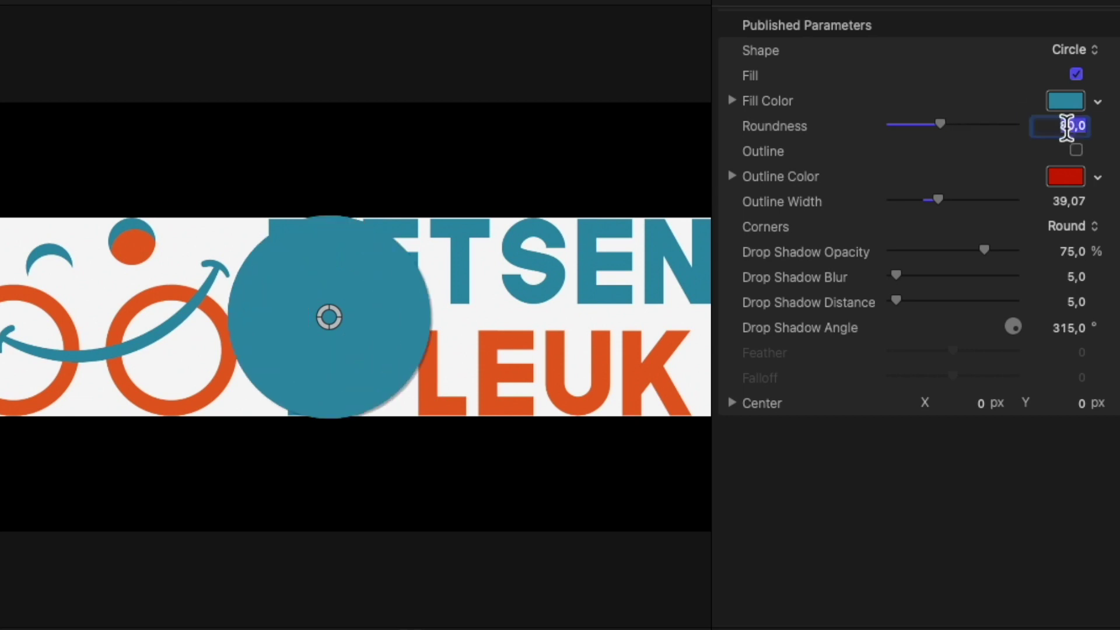
type("200")
key("Return")
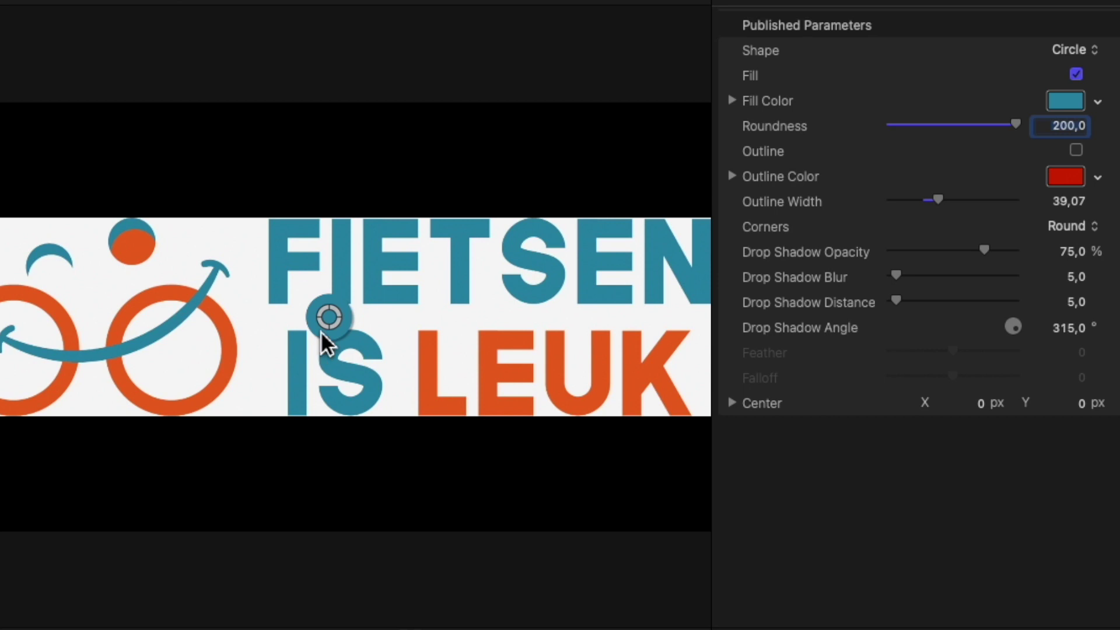
Step: Move the small teal circle exactly over the round eye above the logo's right wheel, with the viewer at 200%
left_click_drag(330, 325, 140, 255)
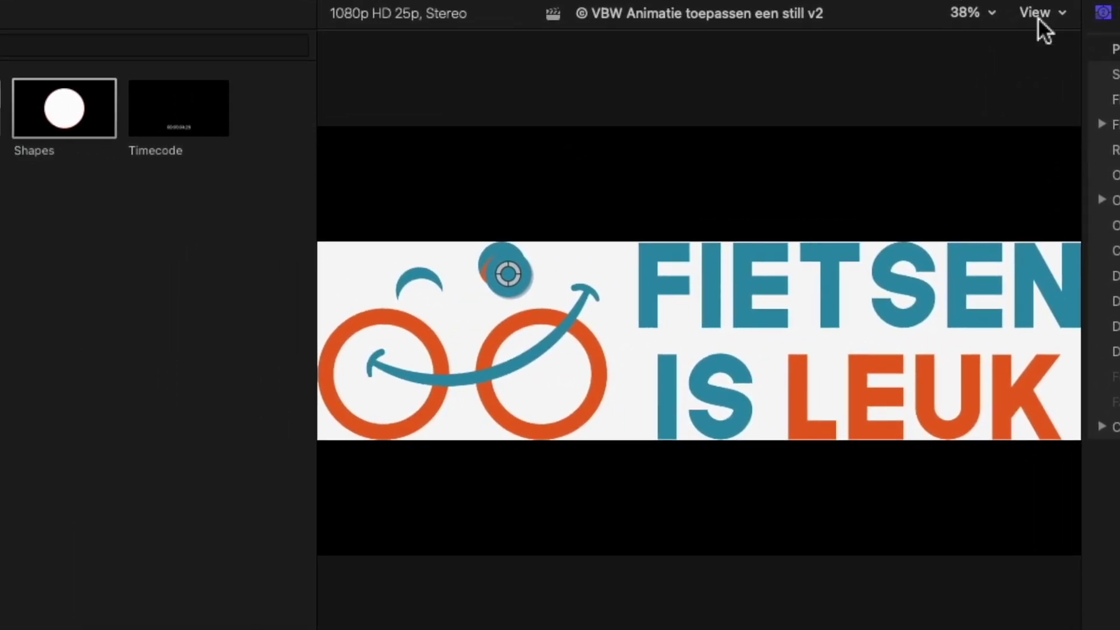
left_click(971, 13)
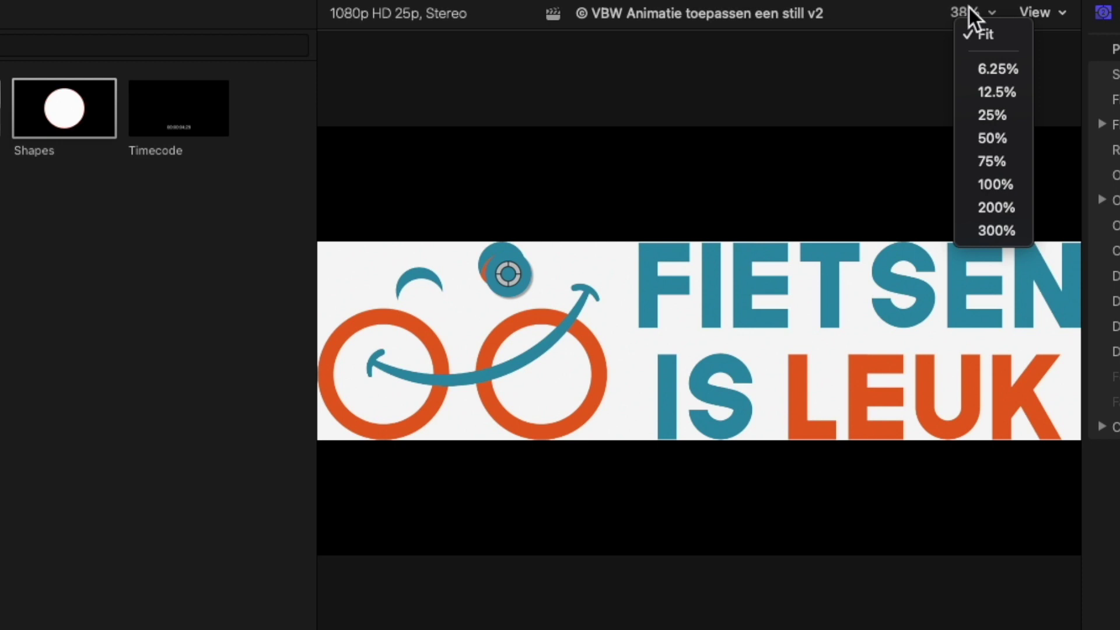
left_click(992, 207)
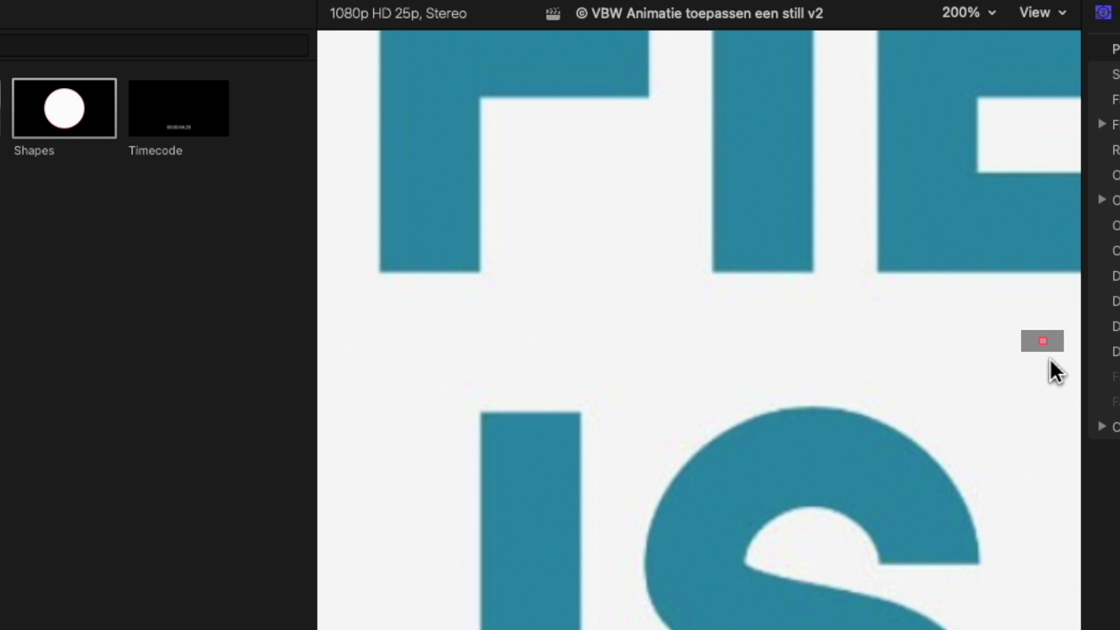
left_click_drag(1048, 350, 1042, 348)
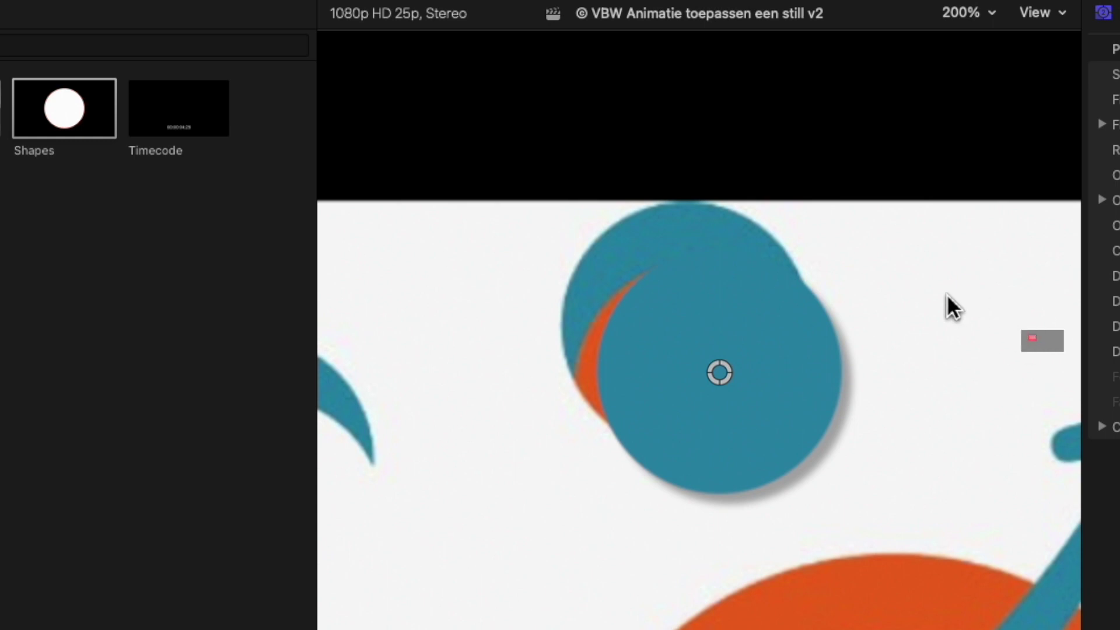
left_click_drag(721, 372, 692, 330)
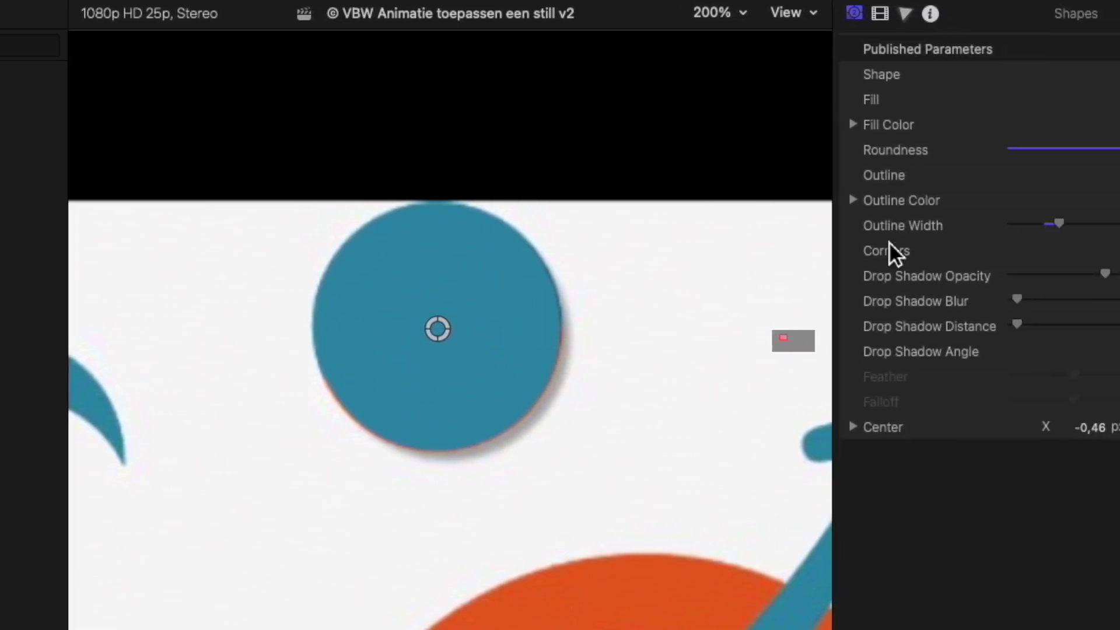
Step: Remove the circle's drop shadow by lowering its opacity to the minimum
left_click_drag(1104, 274, 1104, 274)
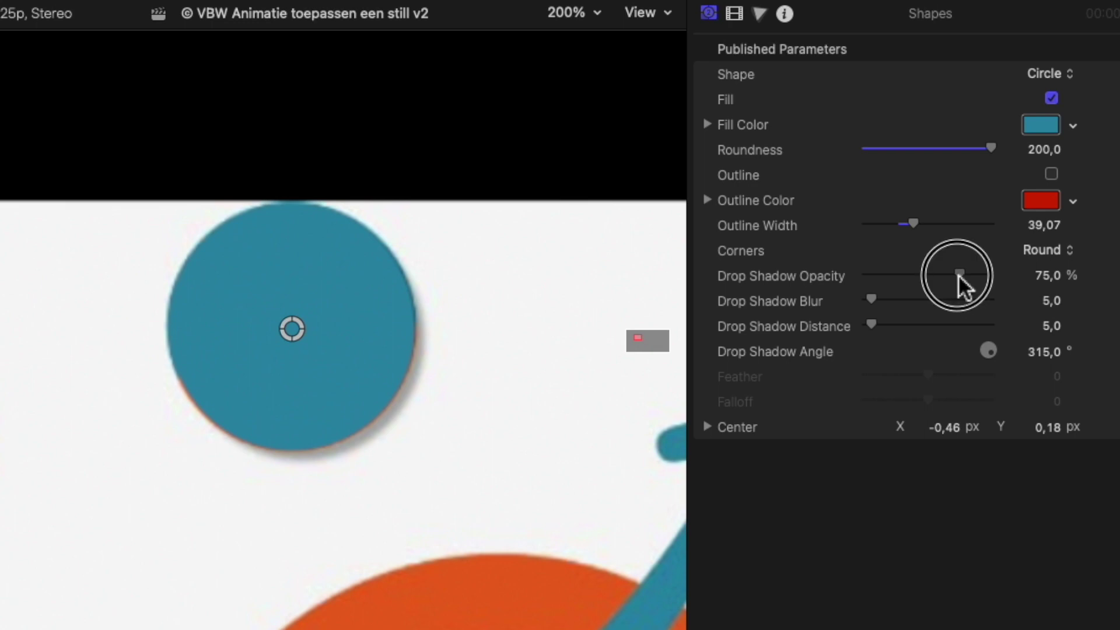
left_click_drag(958, 276, 856, 282)
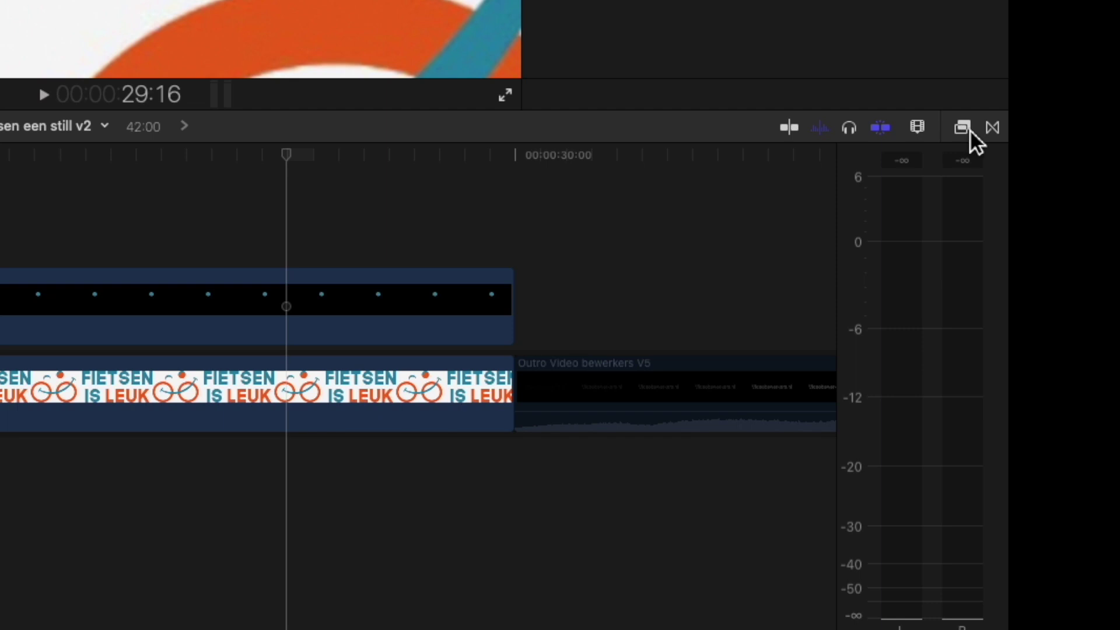
Step: Apply the Draw Mask effect from Masks and Keying to the Shapes circle clip above the logo
left_click(963, 128)
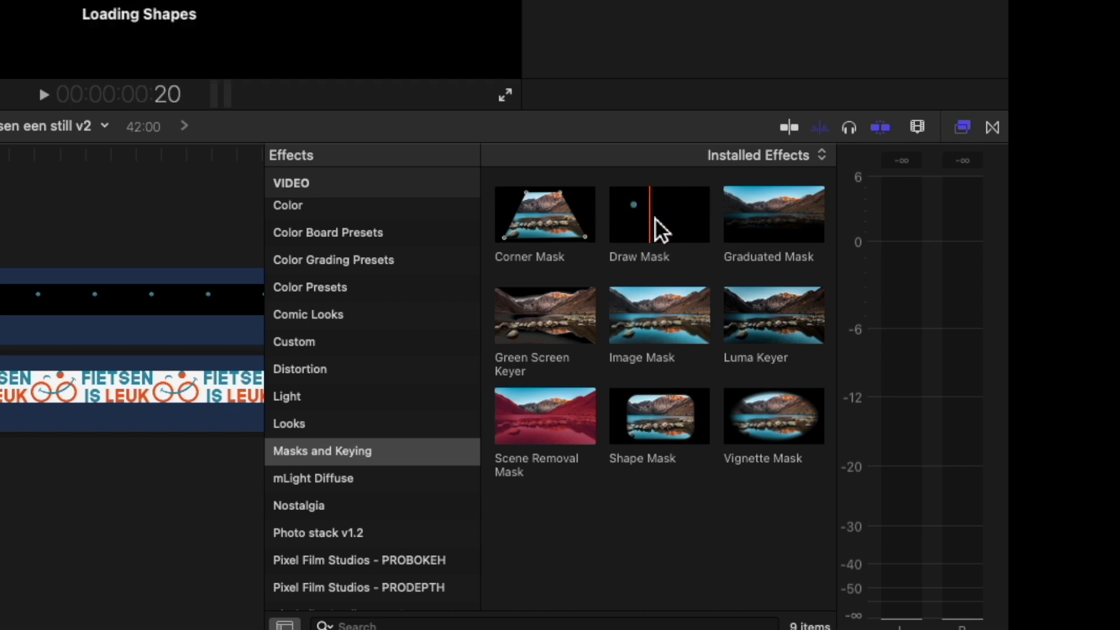
mouse_move(671, 213)
left_mouse_down()
mouse_move(499, 208)
mouse_move(163, 256)
mouse_move(78, 322)
mouse_move(69, 308)
left_mouse_up()
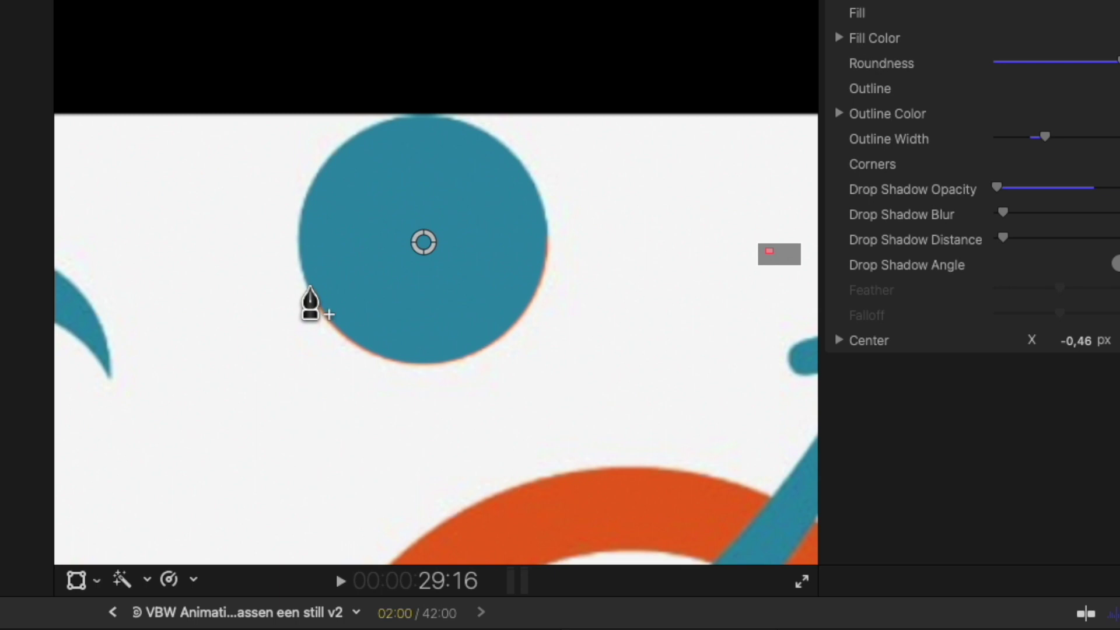
Step: Draw a closed eyelid-shaped mask over the upper part of the circle, following its upper edge and an inner arc
left_click(305, 283)
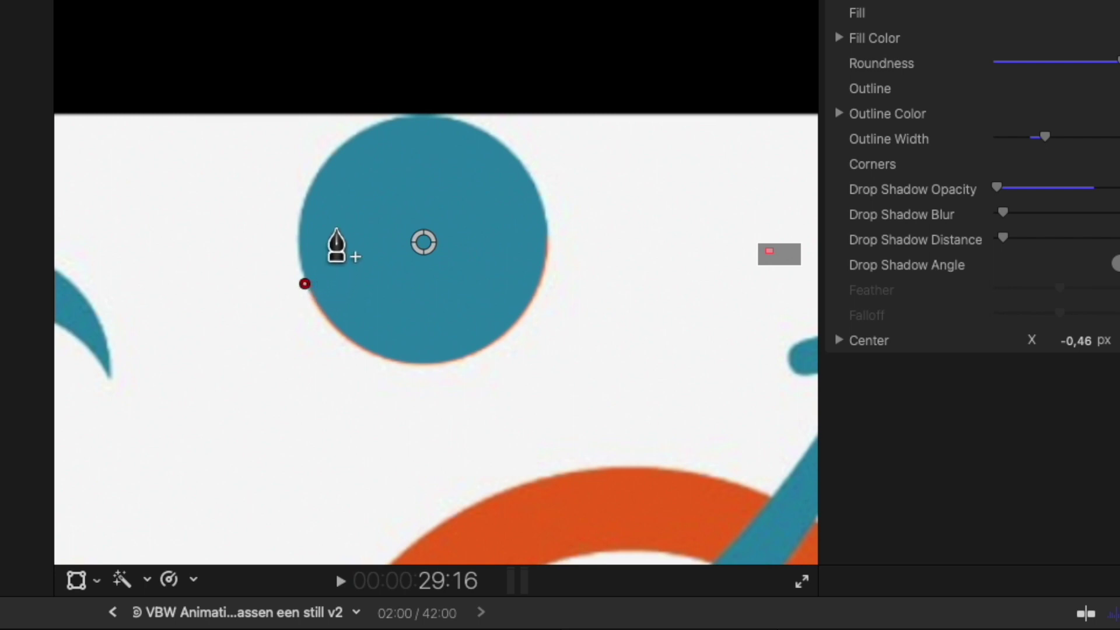
left_click(330, 226)
left_click(371, 193)
left_click(428, 173)
left_click(480, 182)
left_click(537, 194)
left_click(502, 143)
left_click(439, 117)
left_click(366, 128)
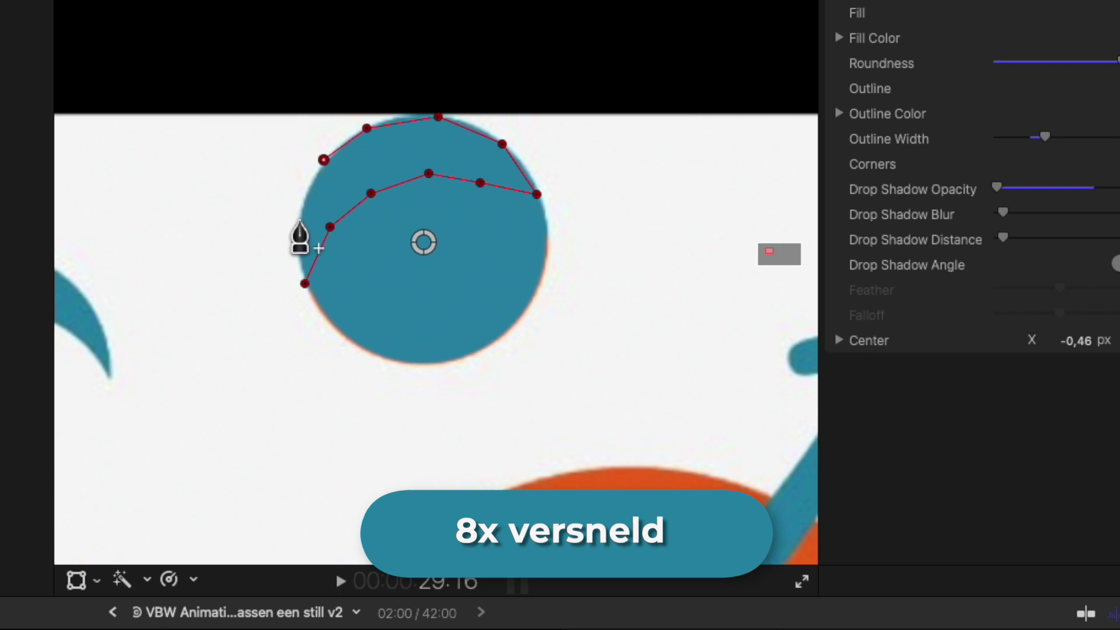
left_click(300, 218)
left_click(305, 282)
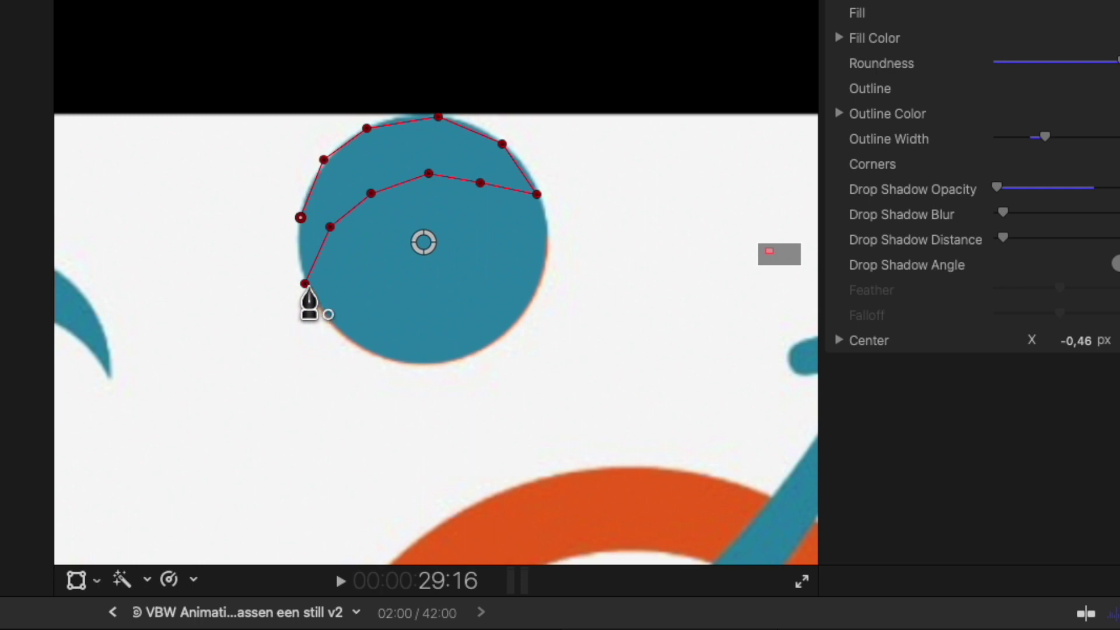
left_click(304, 283)
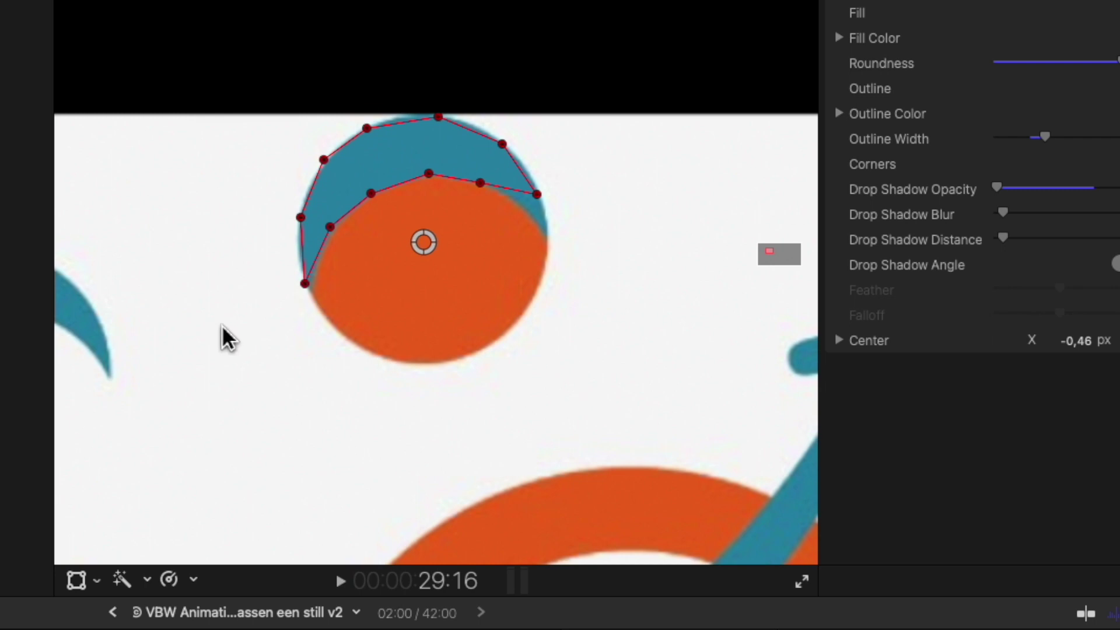
Step: Reposition the mask's tips and outer points so they lie on the edge of the circle
left_click_drag(537, 196, 551, 244)
mouse_move(505, 146)
left_mouse_down()
mouse_move(531, 165)
mouse_move(523, 157)
left_mouse_up()
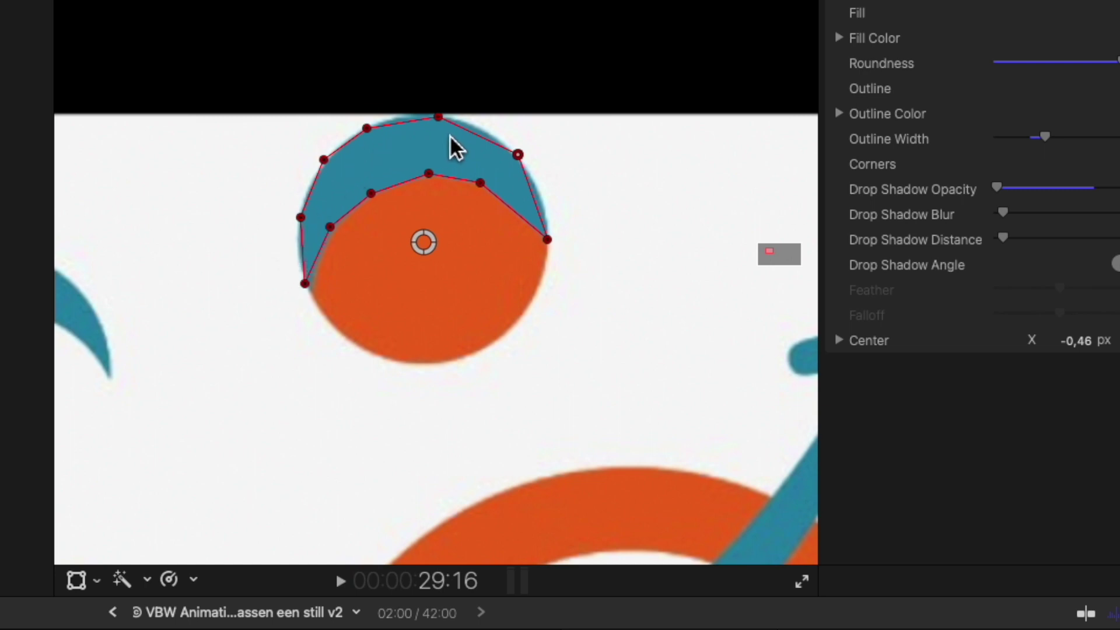
left_click_drag(369, 130, 467, 125)
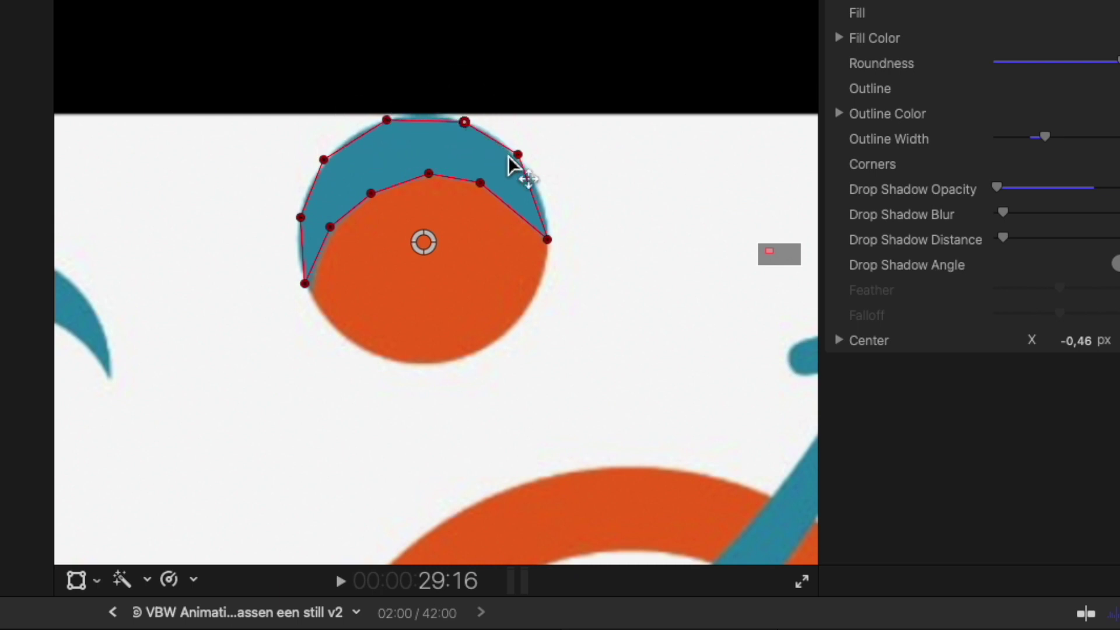
left_click_drag(516, 155, 523, 169)
left_click_drag(303, 220, 302, 213)
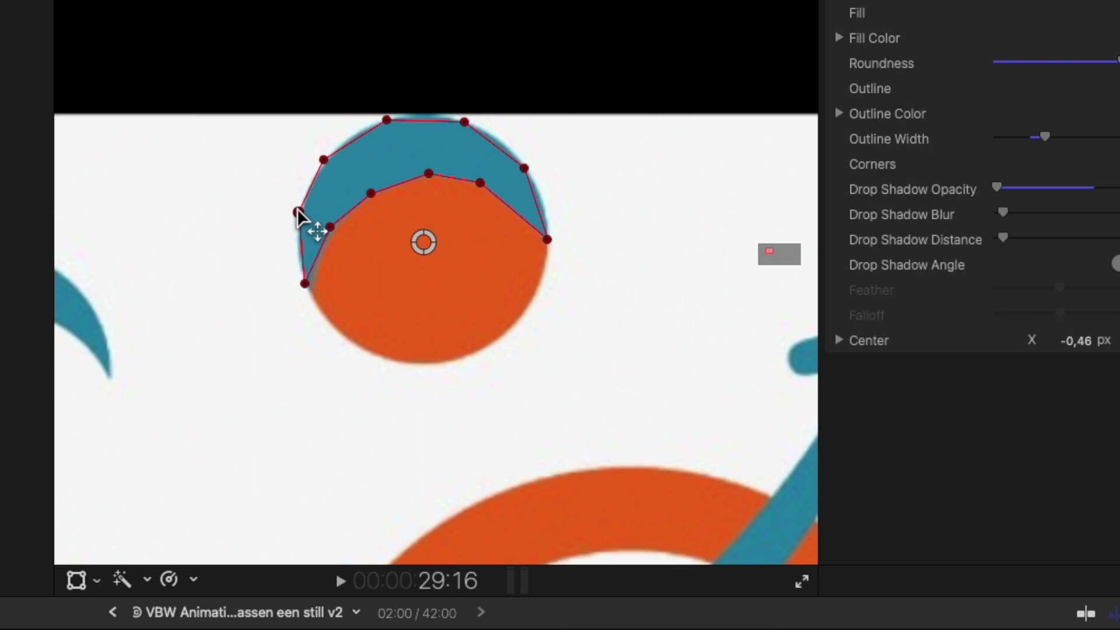
left_click_drag(533, 168, 530, 169)
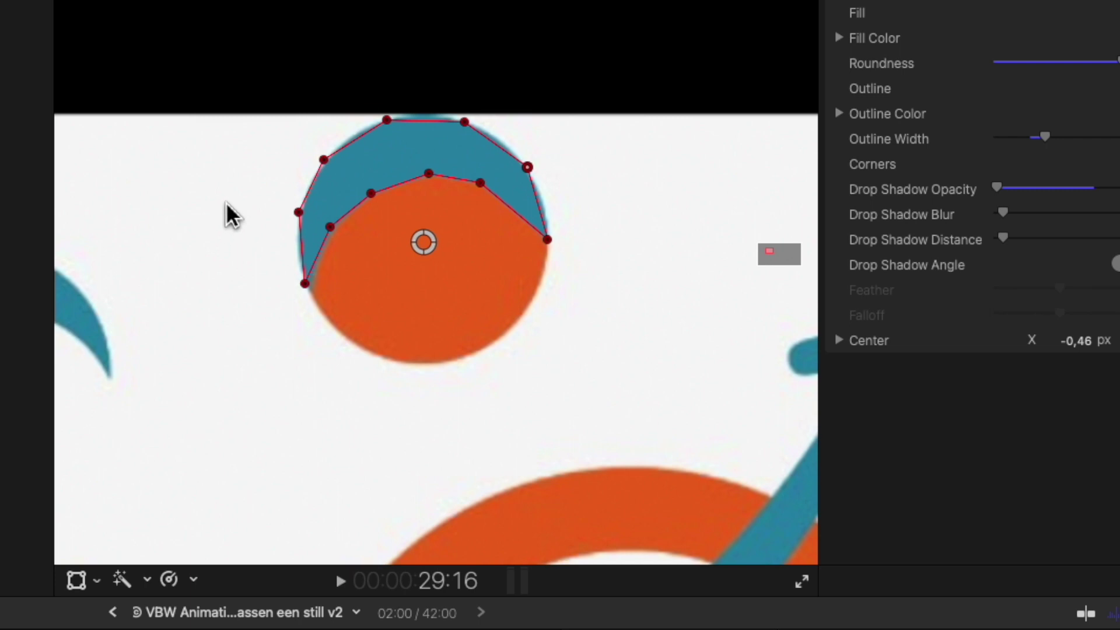
left_click_drag(305, 285, 306, 292)
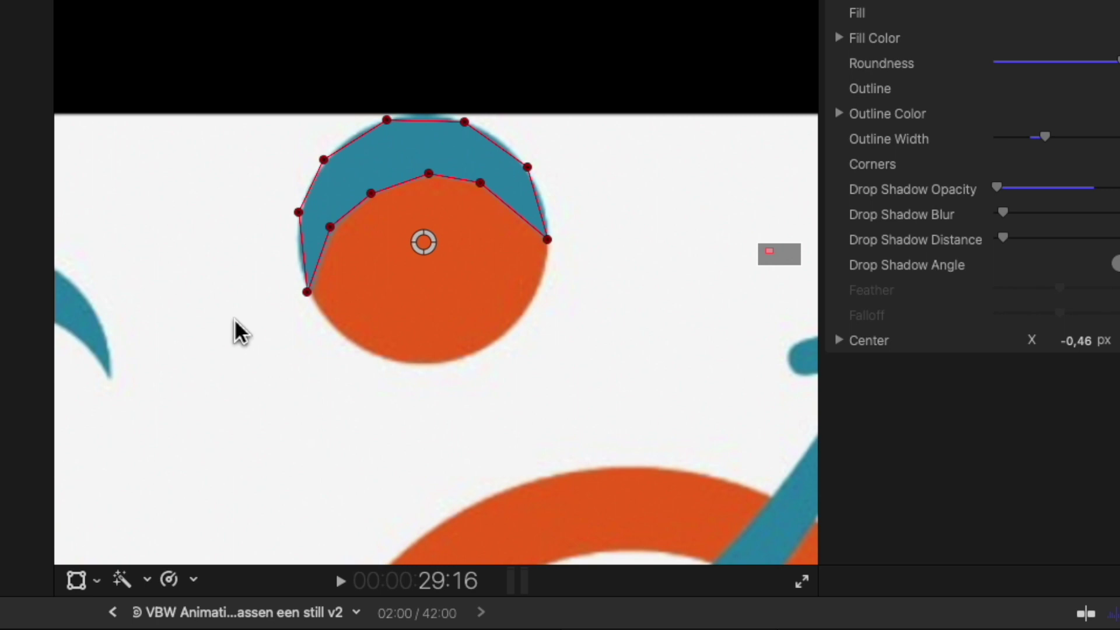
Step: Try to set all mask points to Smooth, and undo it
left_click_drag(226, 318, 581, 108)
left_click_drag(581, 106, 573, 102)
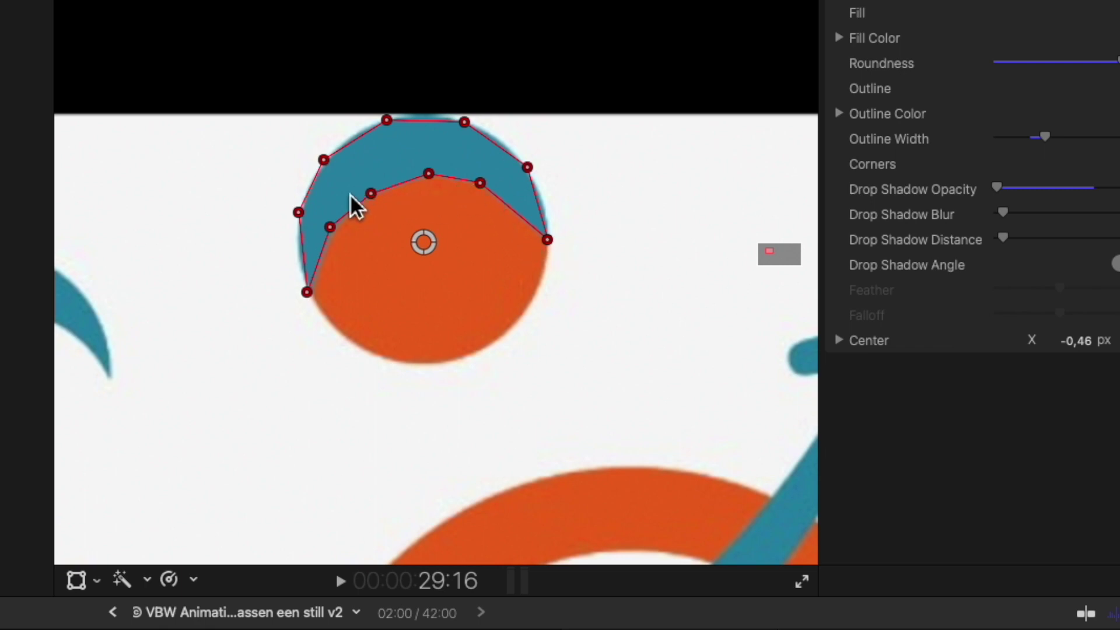
right_click(480, 182)
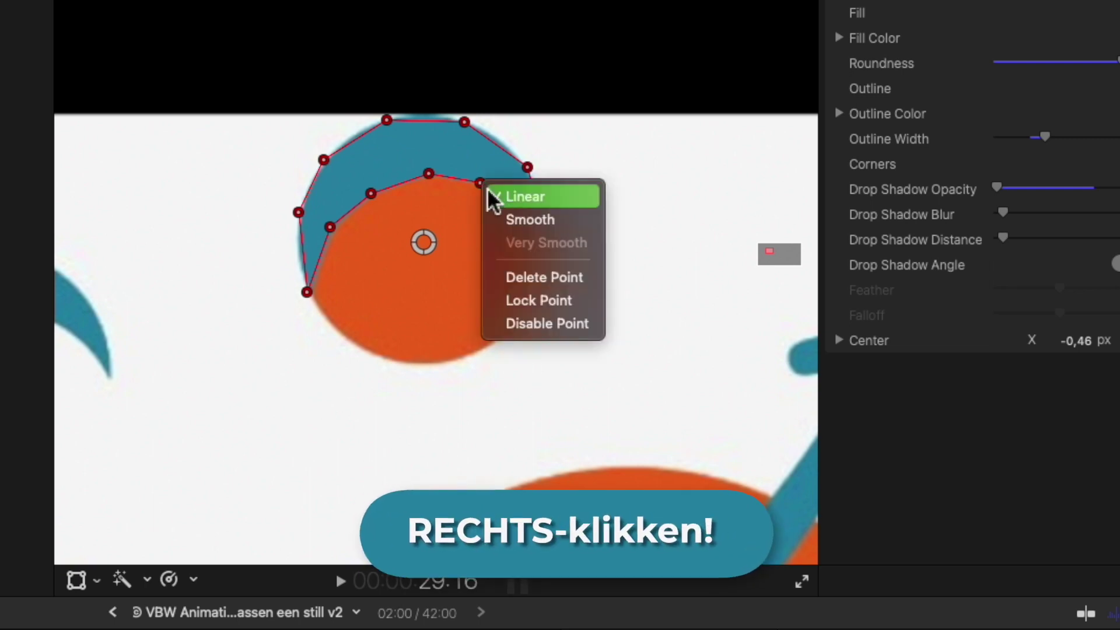
left_click(550, 225)
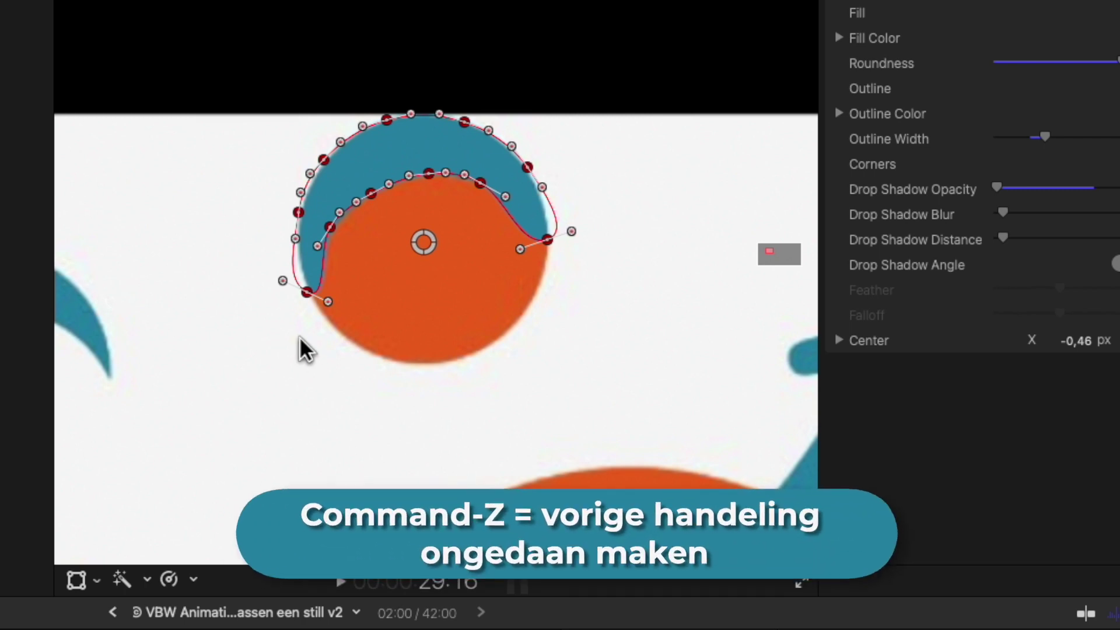
key("super+z")
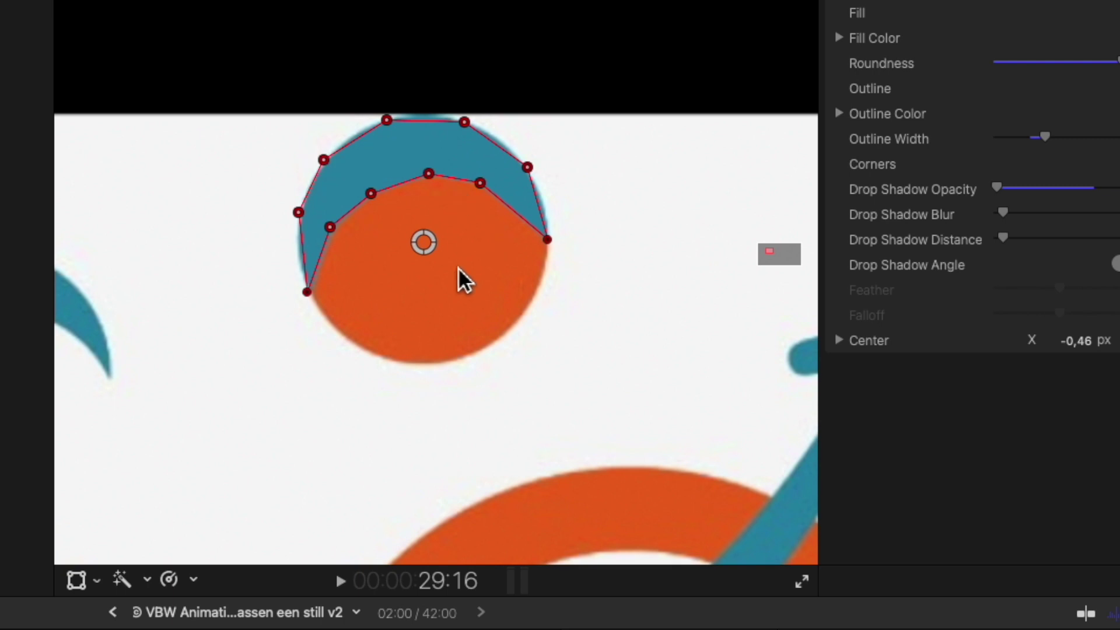
Step: Set every mask point except the eyelid's two tips to Smooth, and nudge the right tip slightly inward
right_click(428, 171)
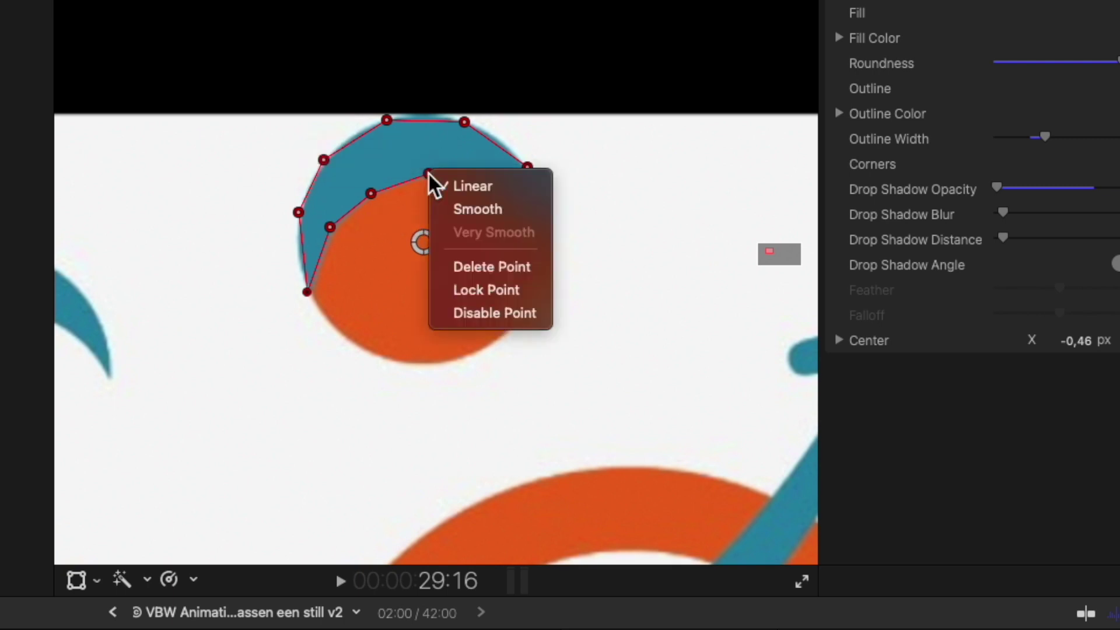
left_click(463, 209)
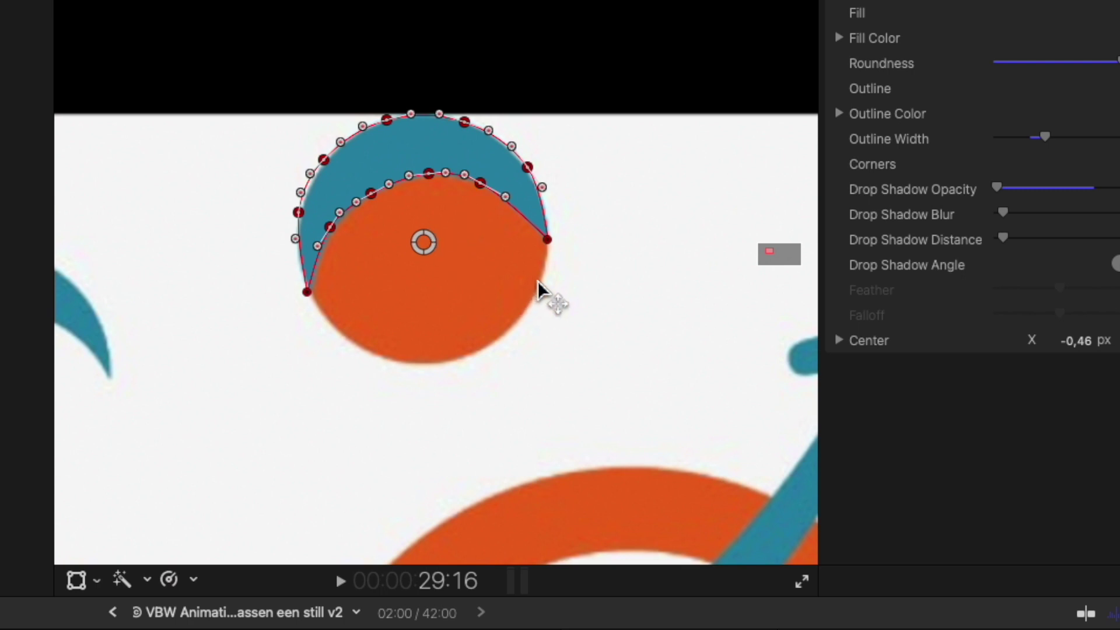
mouse_move(549, 243)
left_mouse_down()
mouse_move(522, 277)
mouse_move(548, 239)
left_mouse_up()
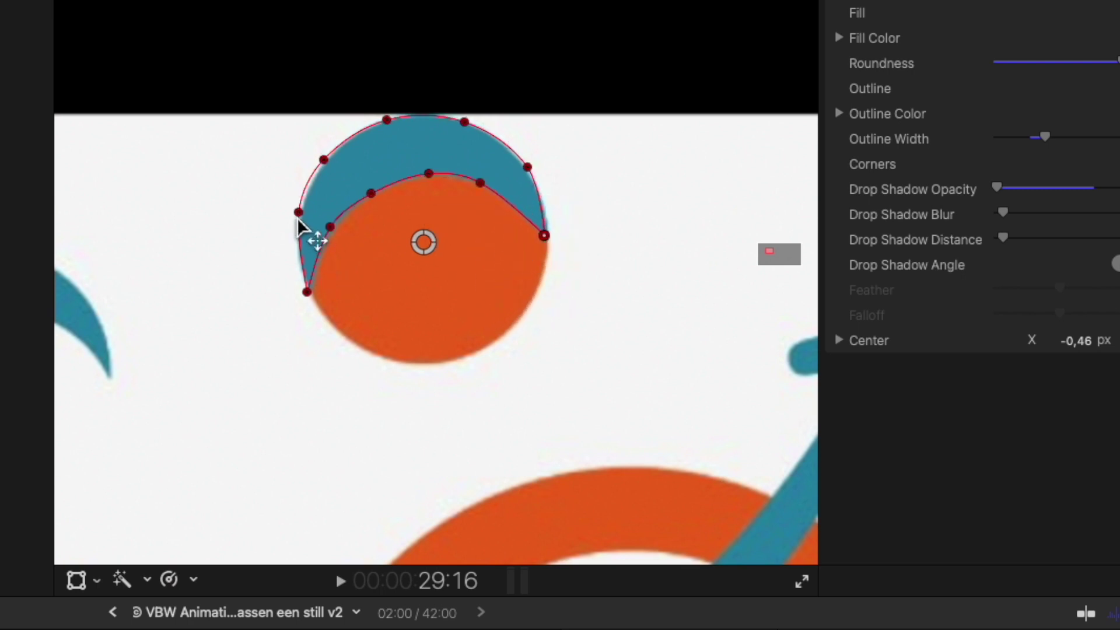
Step: Fine-tune the outer points on the mask's left side so the curve follows the circle's edge
left_click_drag(298, 216, 294, 241)
left_click(301, 250)
left_click(324, 158)
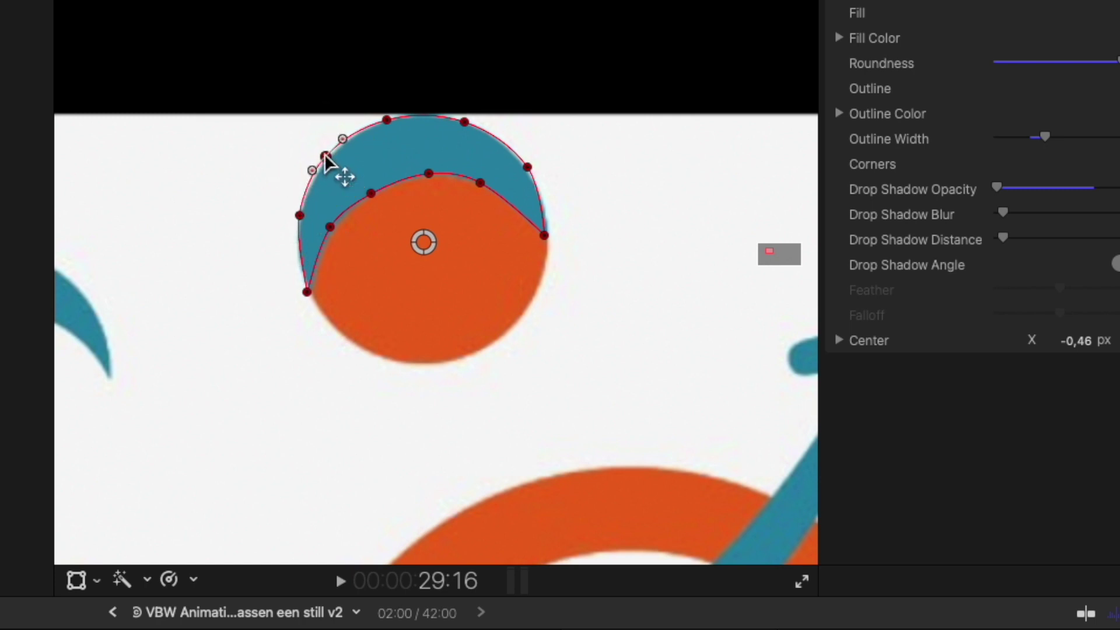
left_click(347, 145)
left_click_drag(346, 146, 343, 142)
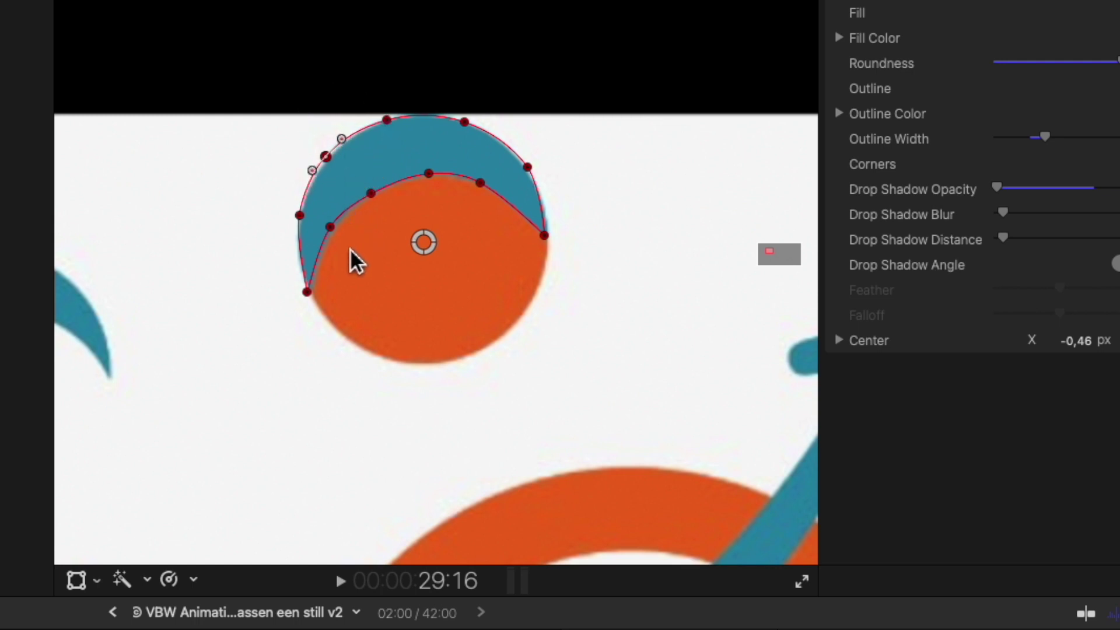
Step: Refine the points of the eyelid's inner arc and its upper outer points into an even curve, and leave mask editing
left_click_drag(333, 232, 334, 226)
left_click(373, 190)
left_click_drag(428, 173, 432, 173)
left_click(457, 175)
left_click(524, 165)
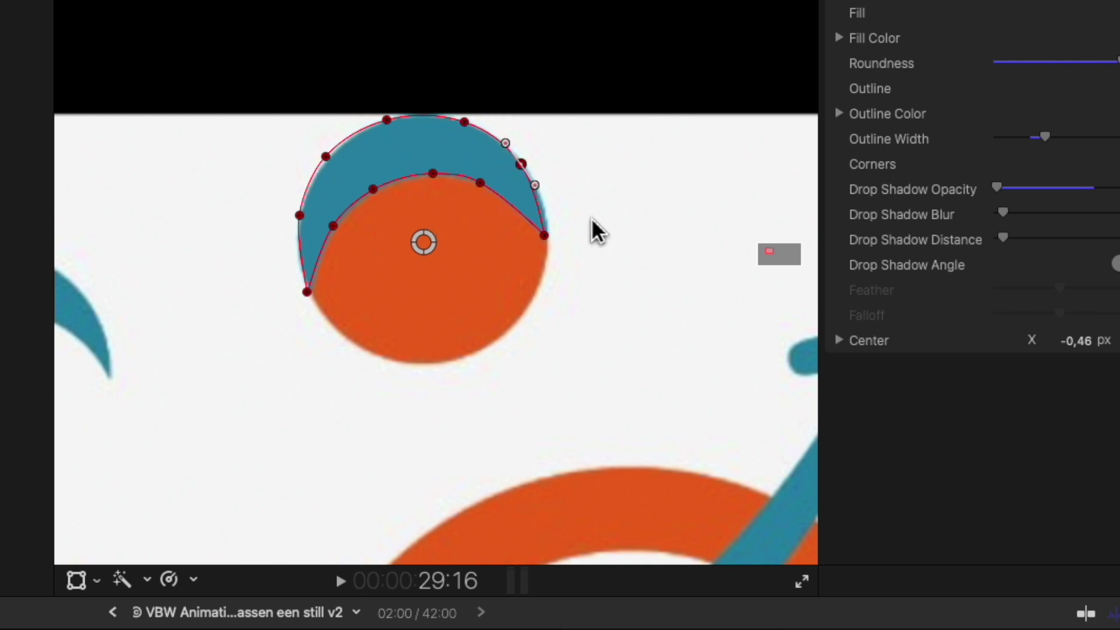
left_click(328, 157)
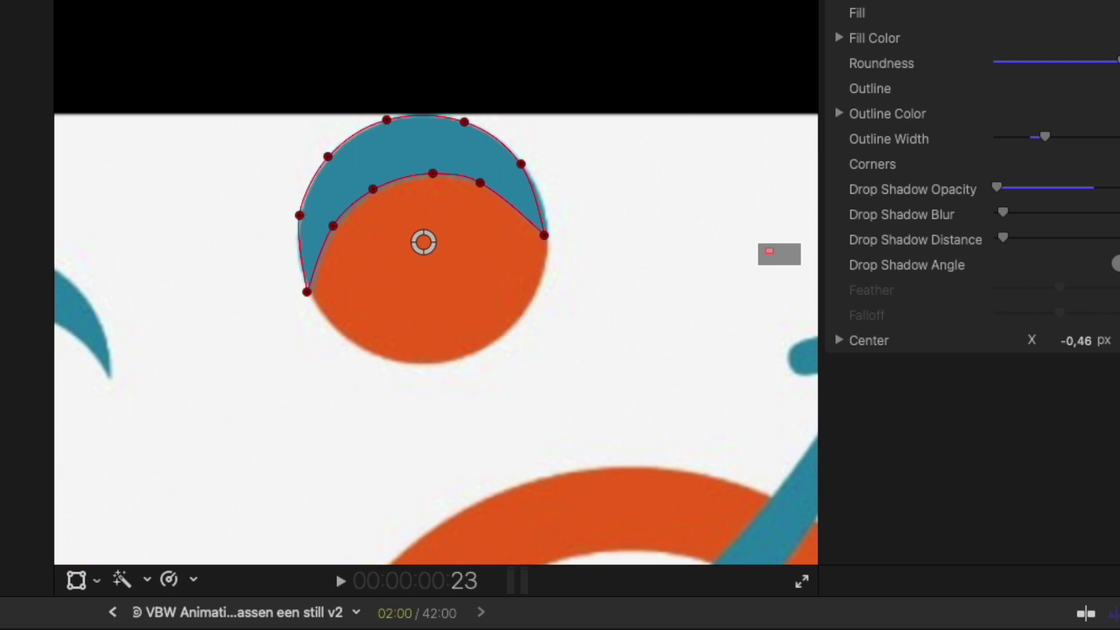
key("Escape")
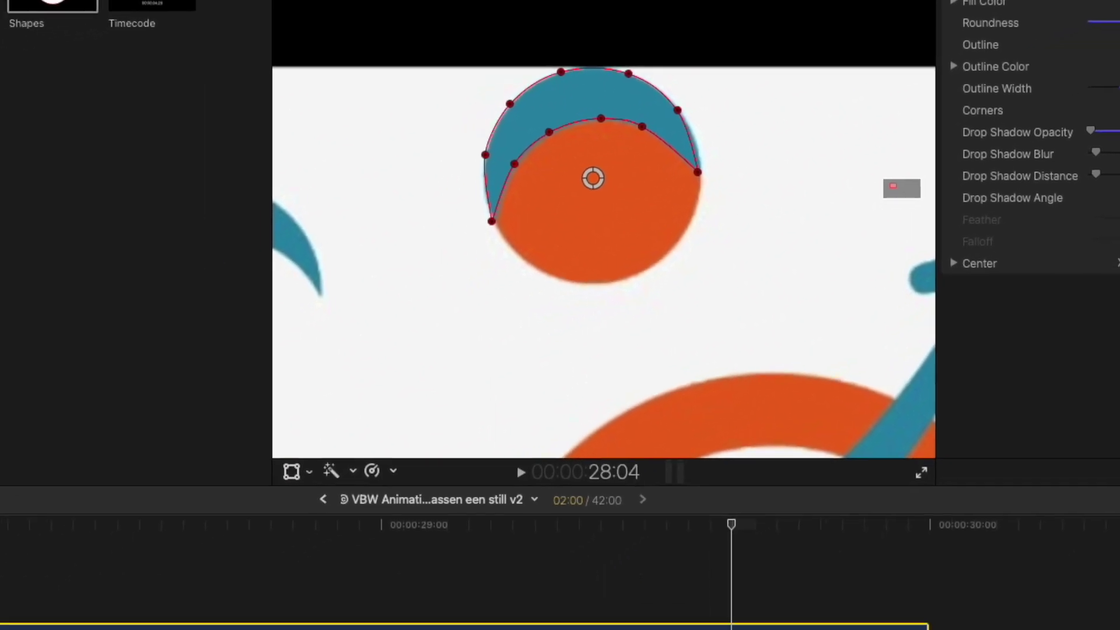
Step: Add a marker to the Shapes clip at 29:01
left_click(726, 525)
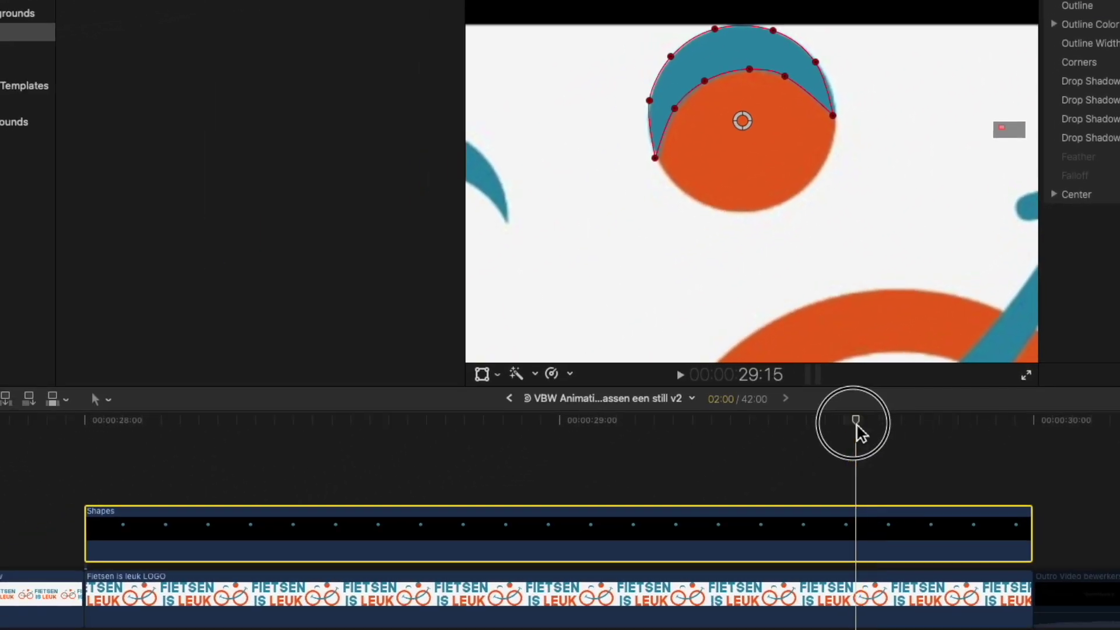
left_click_drag(857, 428, 588, 471)
left_click(586, 464)
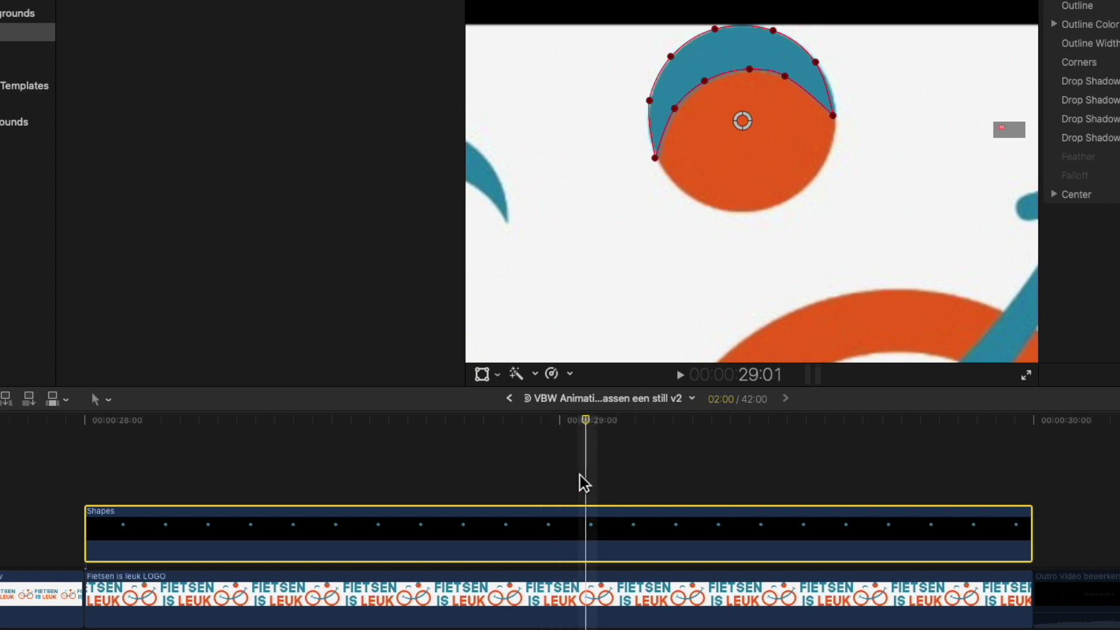
left_click(576, 508)
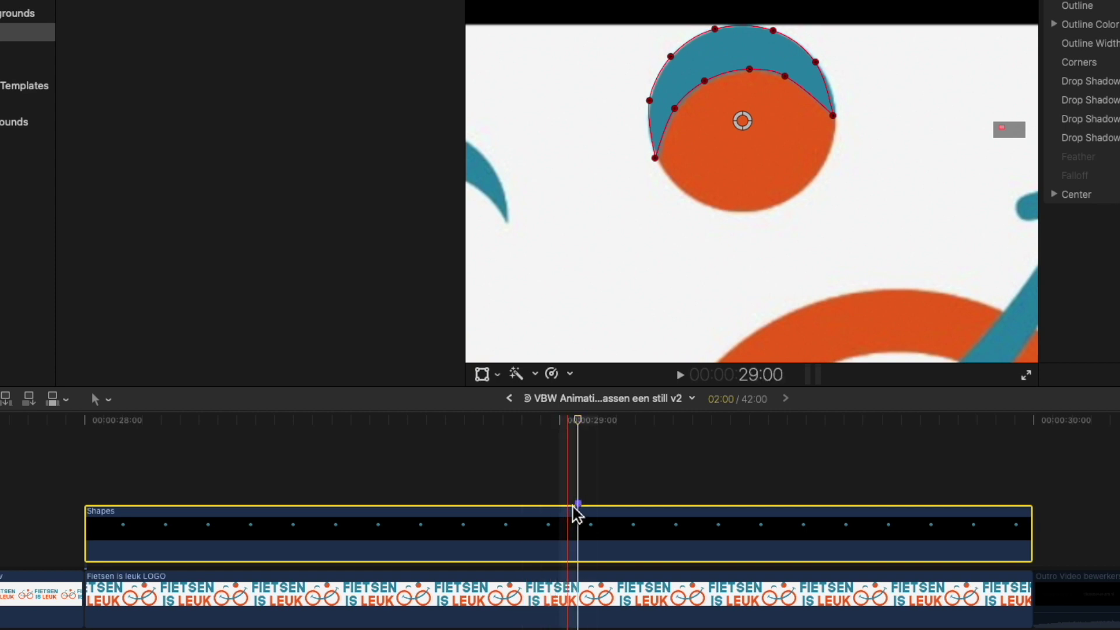
Step: Add a marker to the Shapes clip six frames before the 29:01 marker, and another a few frames after it
key("Left")
key("Left")
key("Left")
key("Left")
key("Left")
key("Left")
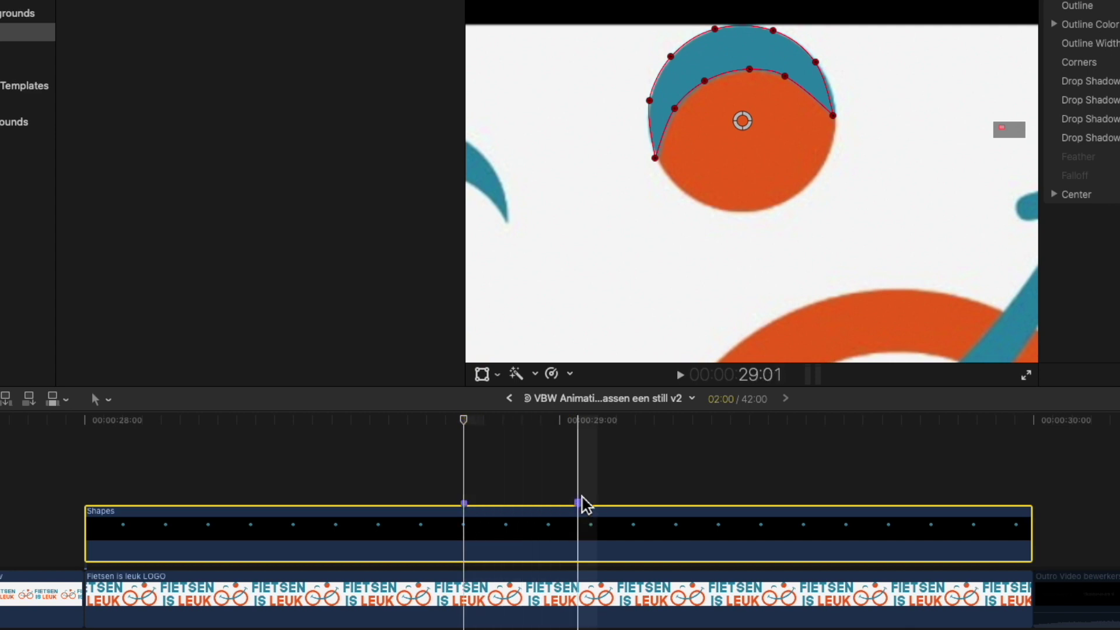
left_click(579, 506)
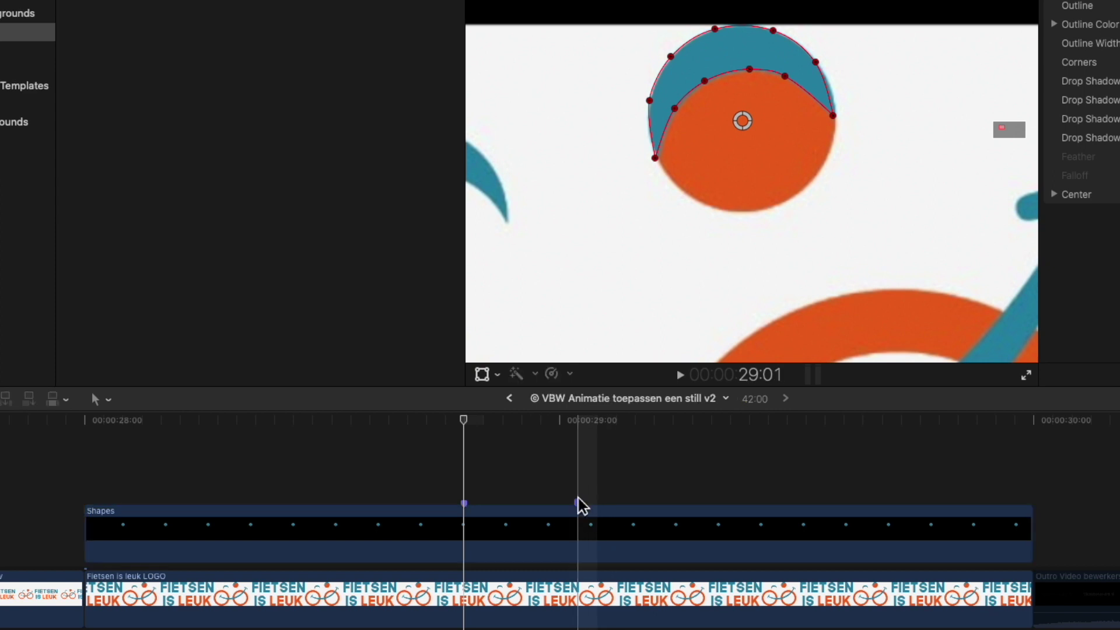
key("space")
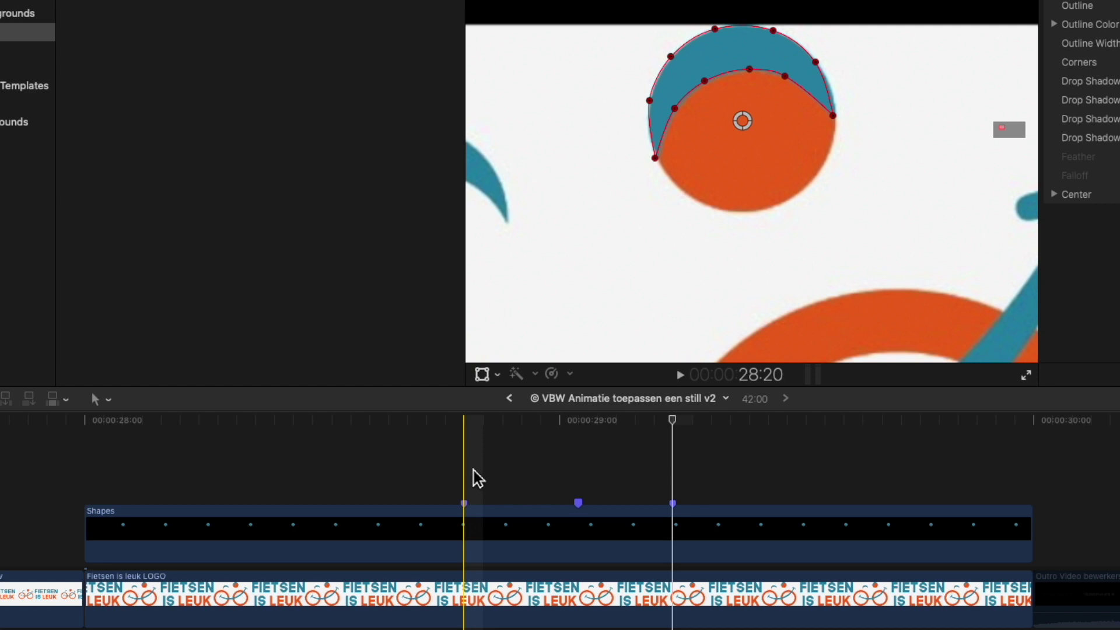
Step: Open the Shapes clip's video properties at the 28:20 marker and compare the circle with Draw Mask off and on
left_click(467, 535)
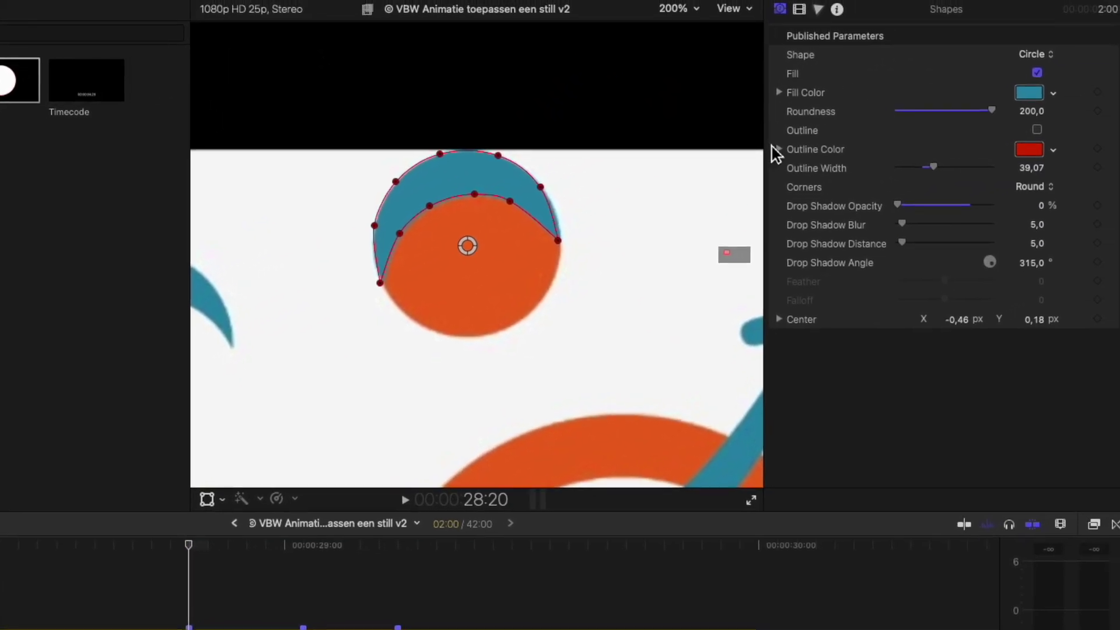
left_click(794, 12)
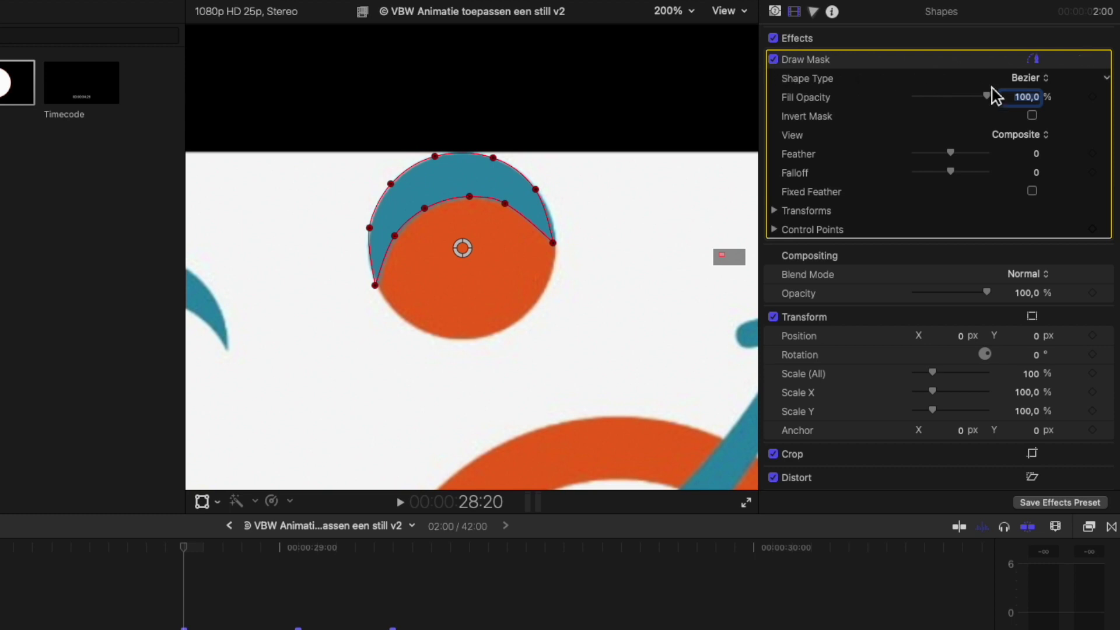
left_click(774, 59)
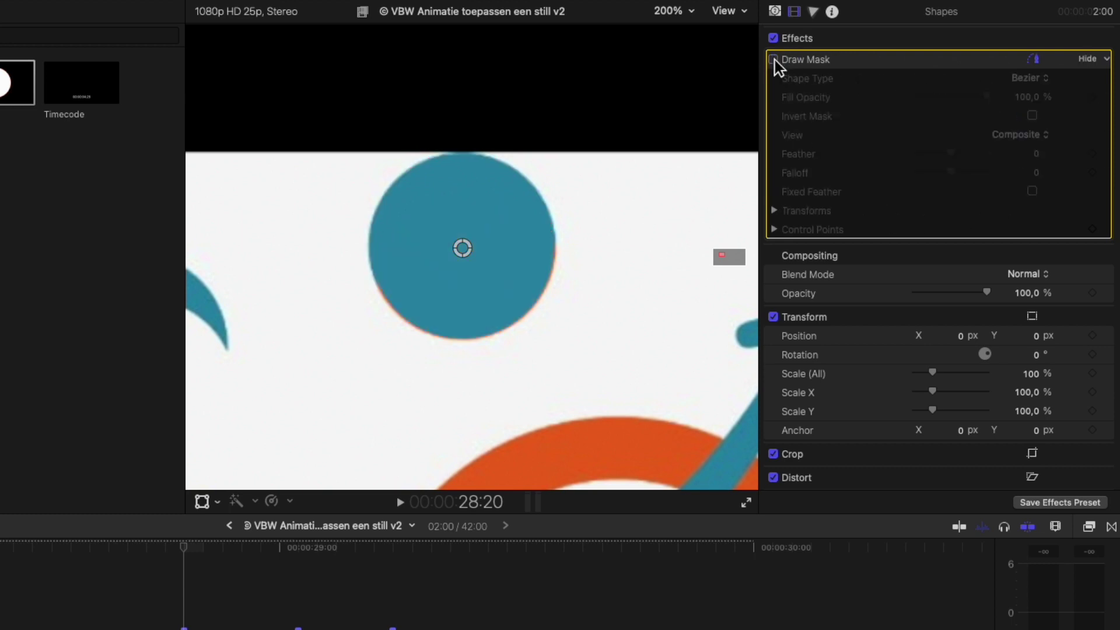
left_click(774, 60)
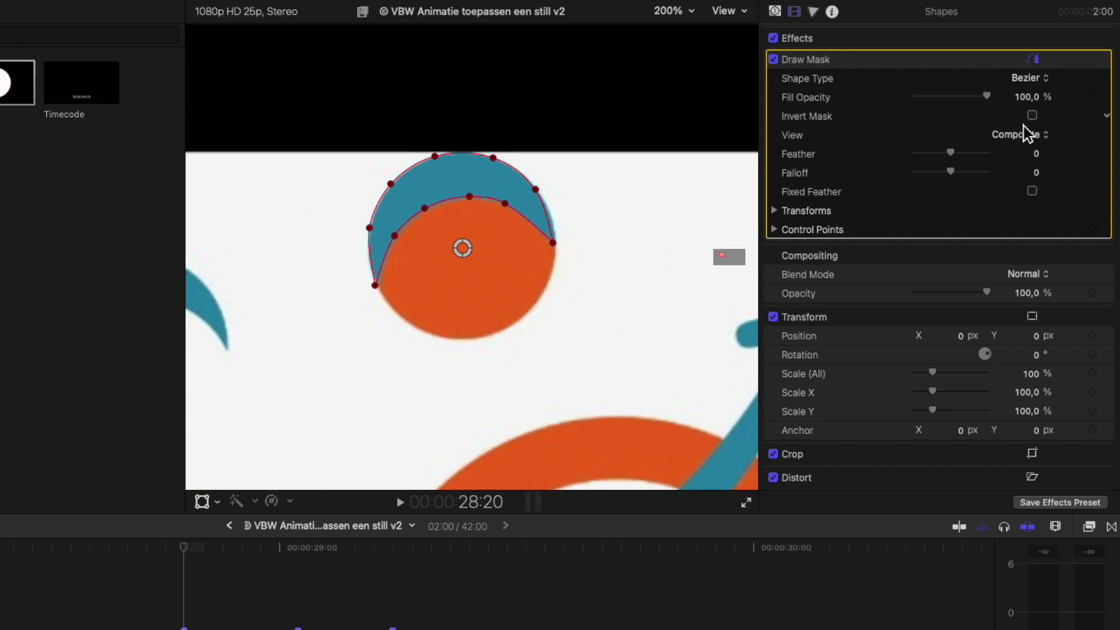
Step: Try Invert Mask on the Draw Mask effect, and switch it back off
key("Tab")
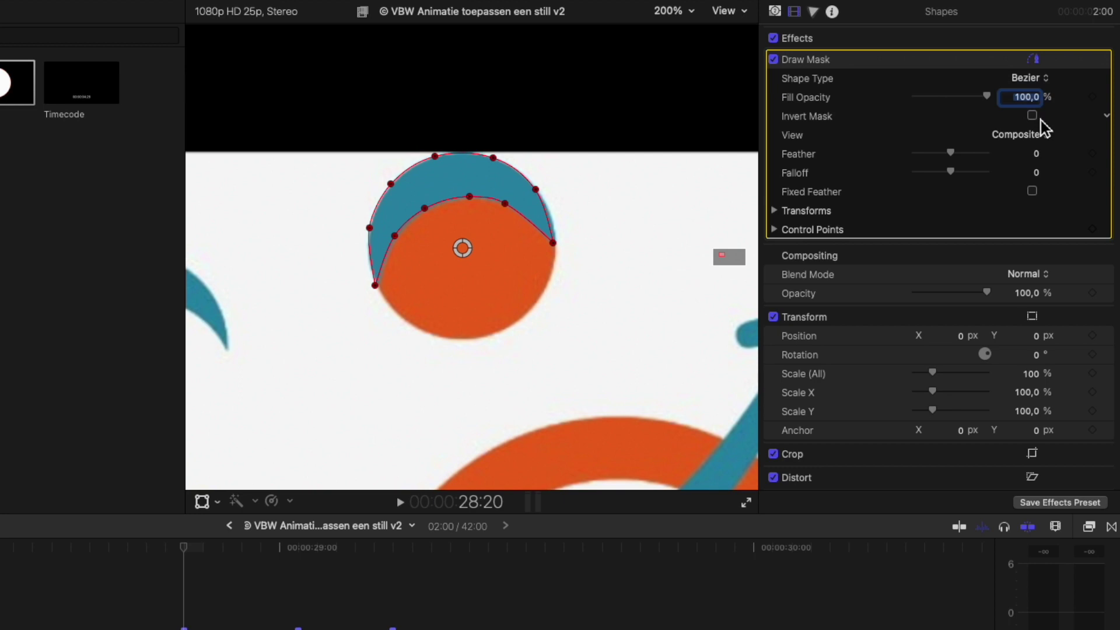
left_click(1032, 116)
left_click(1032, 116)
left_click(1032, 116)
left_click(1032, 116)
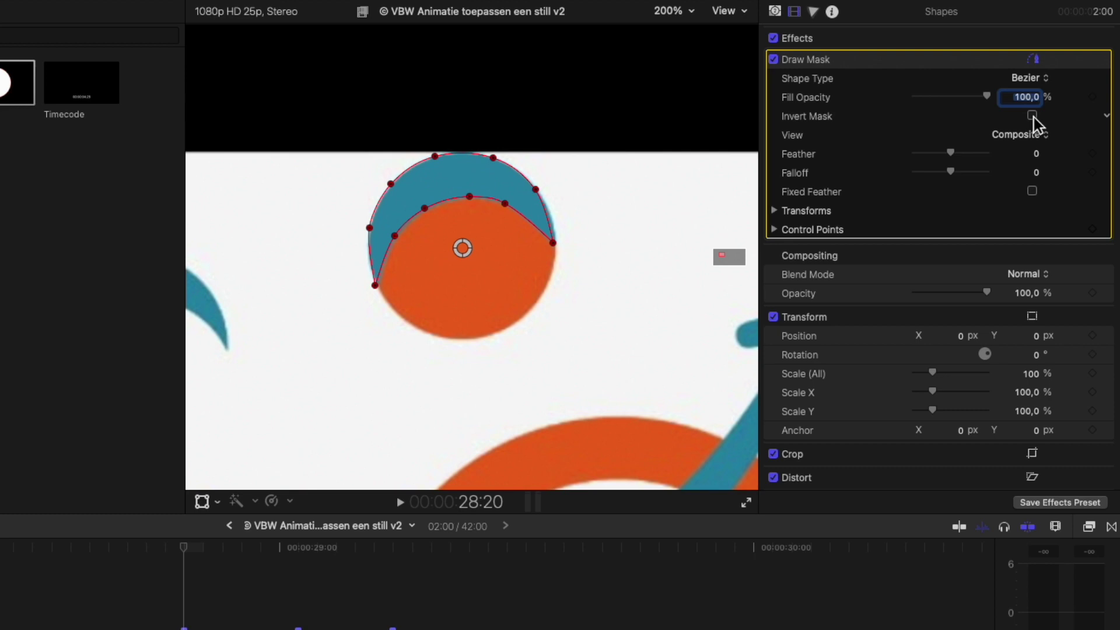
Step: Inspect the Draw Mask's control points, and add Control Points keyframes to the Shapes clip at the 28:20 and 29:06 markers
left_click(774, 229)
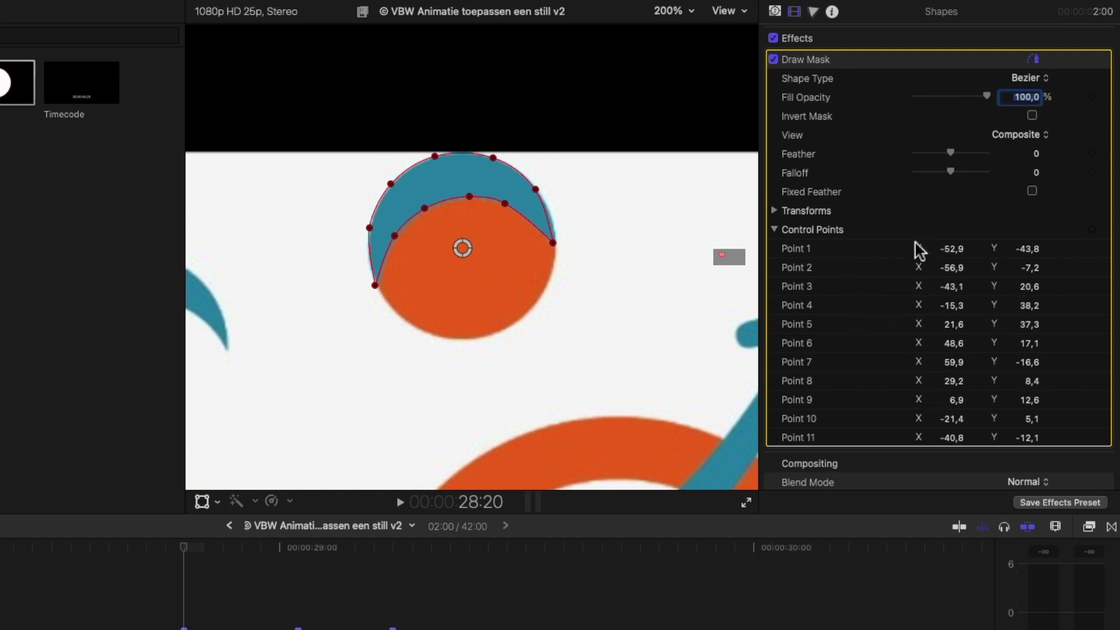
left_click(774, 229)
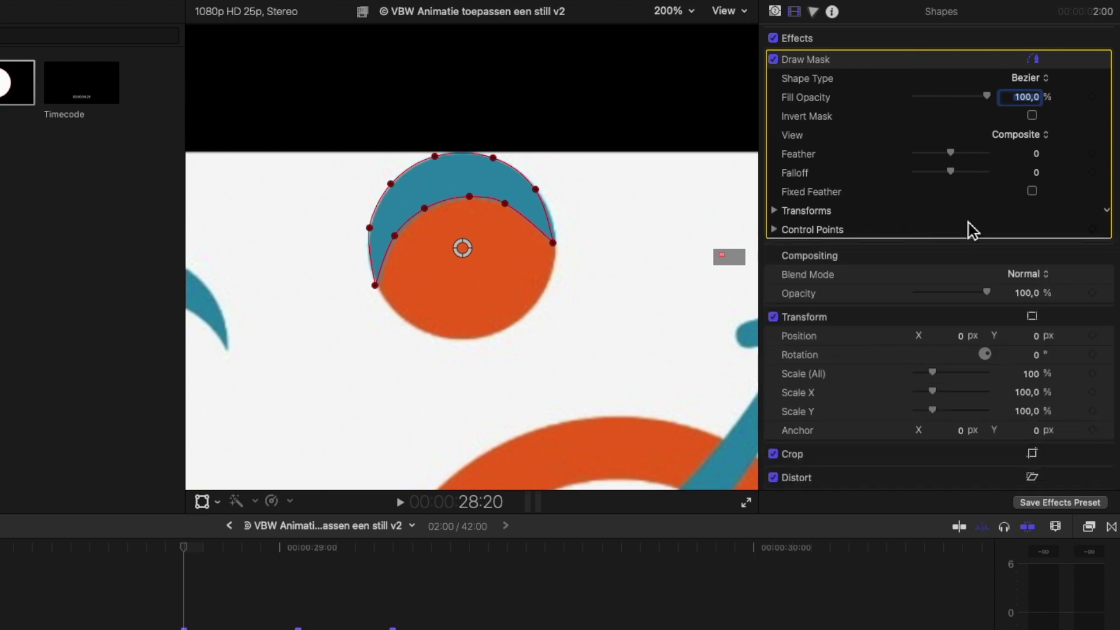
left_click(1092, 229)
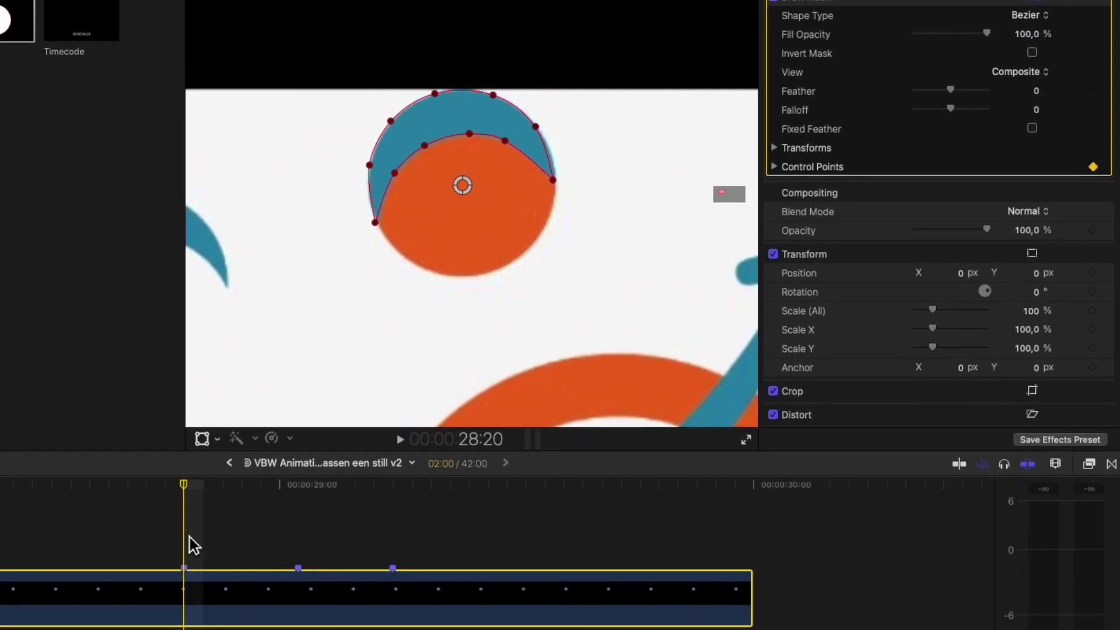
left_click(391, 519)
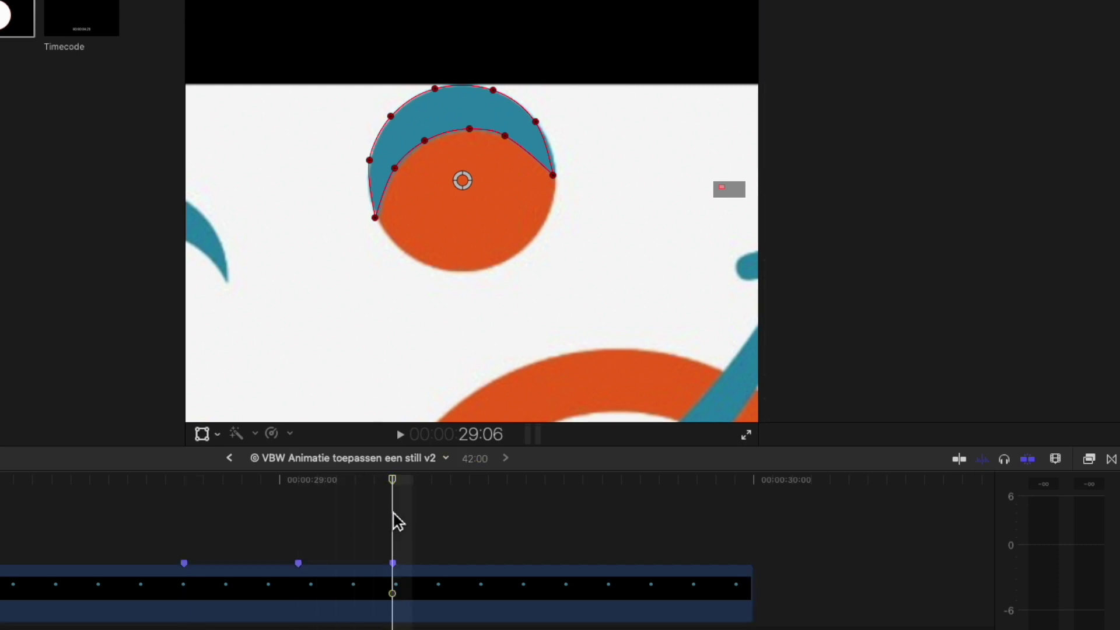
left_click(395, 583)
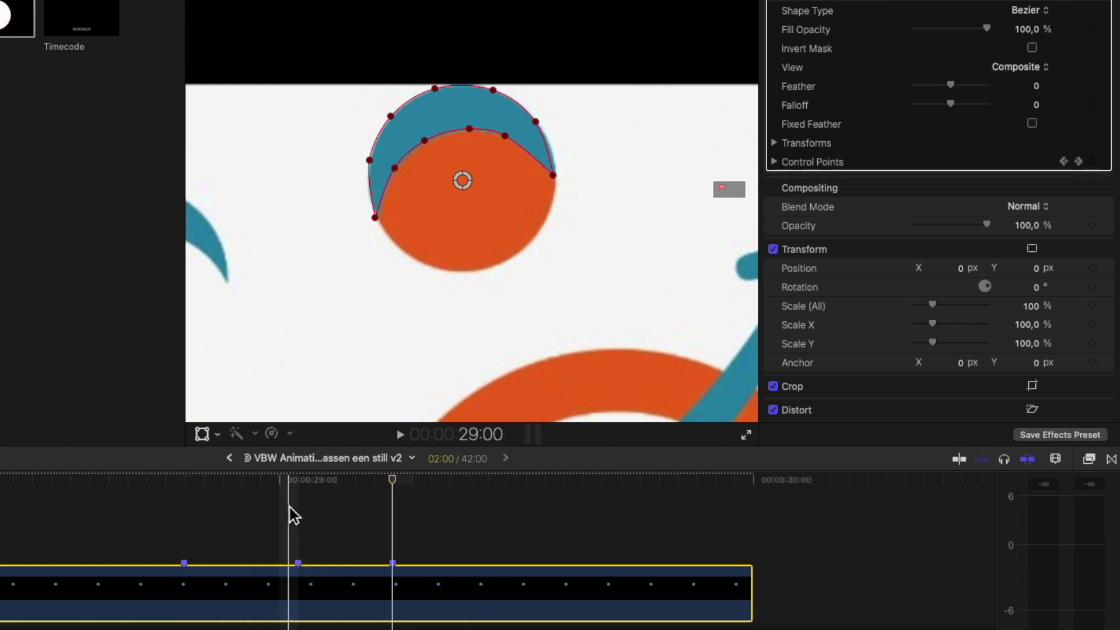
Step: At the 29:01 marker, move three of the mask's inner control points down onto the lower edge of the orange circle
left_click(298, 525)
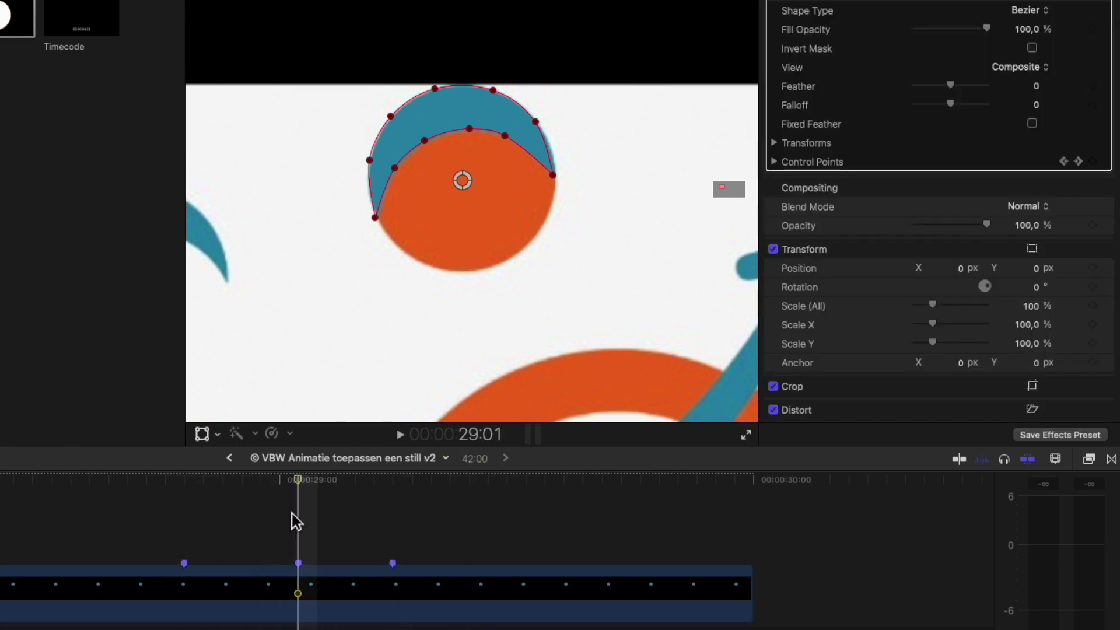
left_click(297, 581)
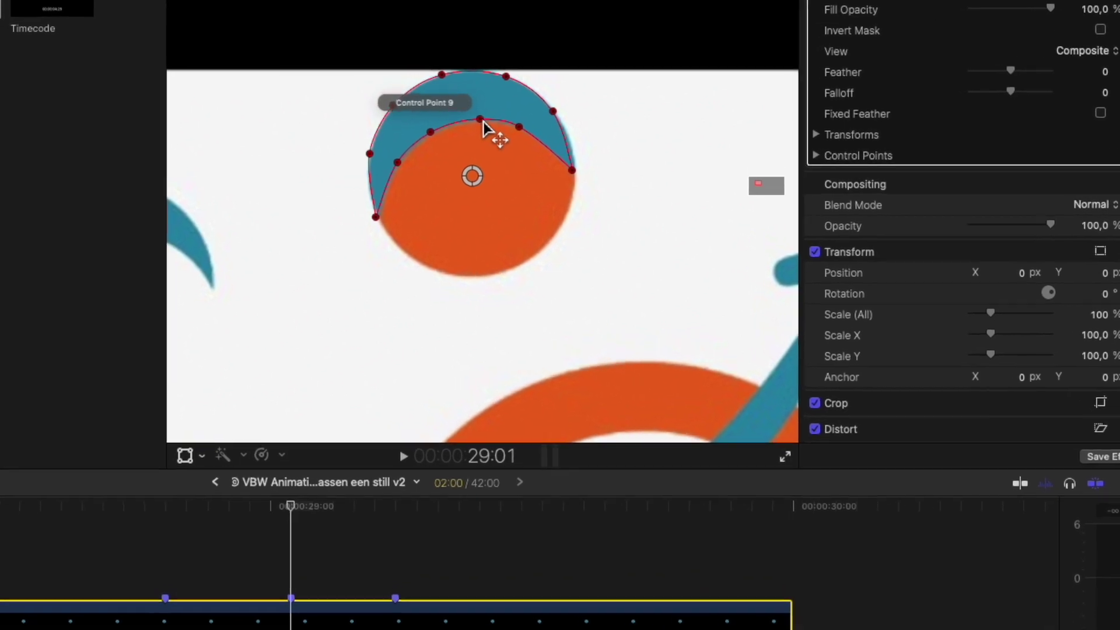
left_click_drag(483, 121, 563, 281)
left_click_drag(449, 134, 474, 306)
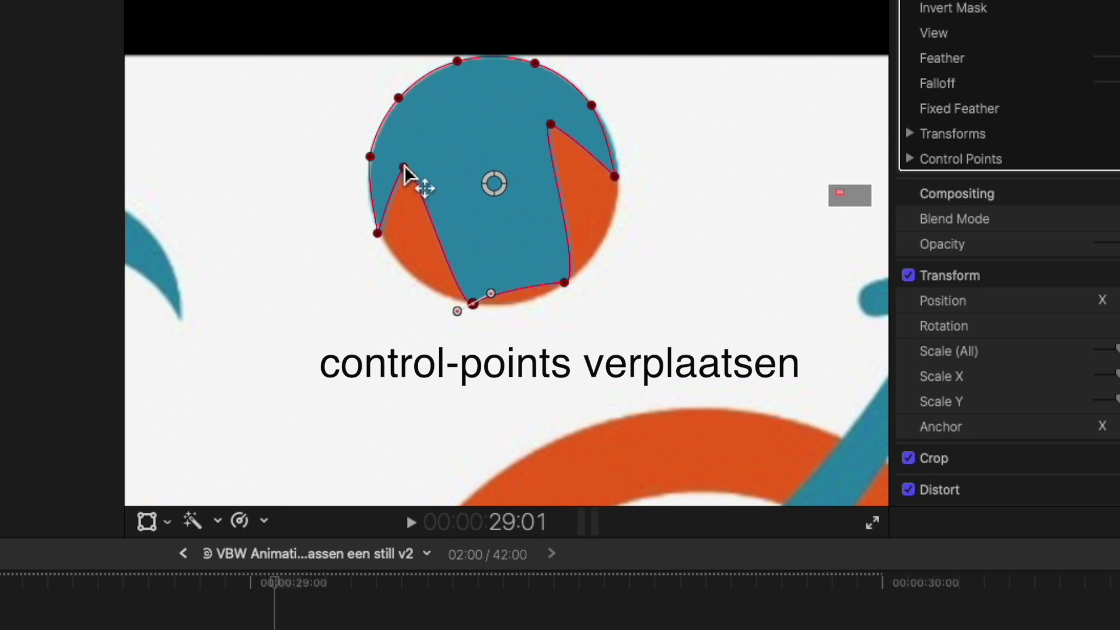
left_click_drag(409, 170, 433, 287)
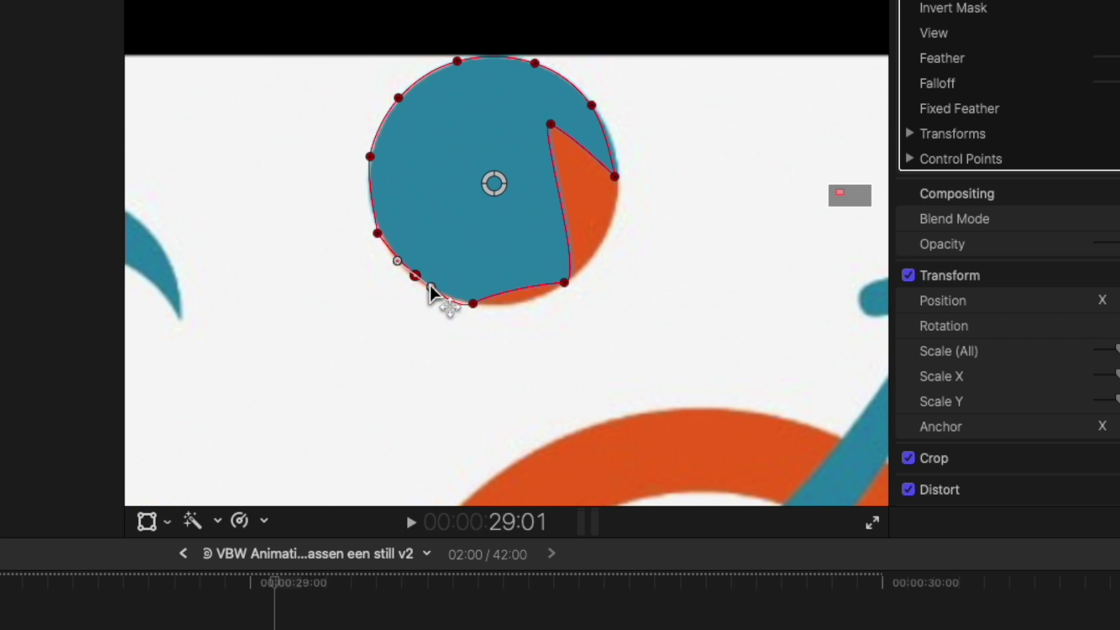
Step: Curve the mask's bottom edge with the point handles and move the last inner control point onto the circle's lower-right edge
left_click(473, 304)
left_click_drag(494, 298, 536, 306)
left_click(565, 284)
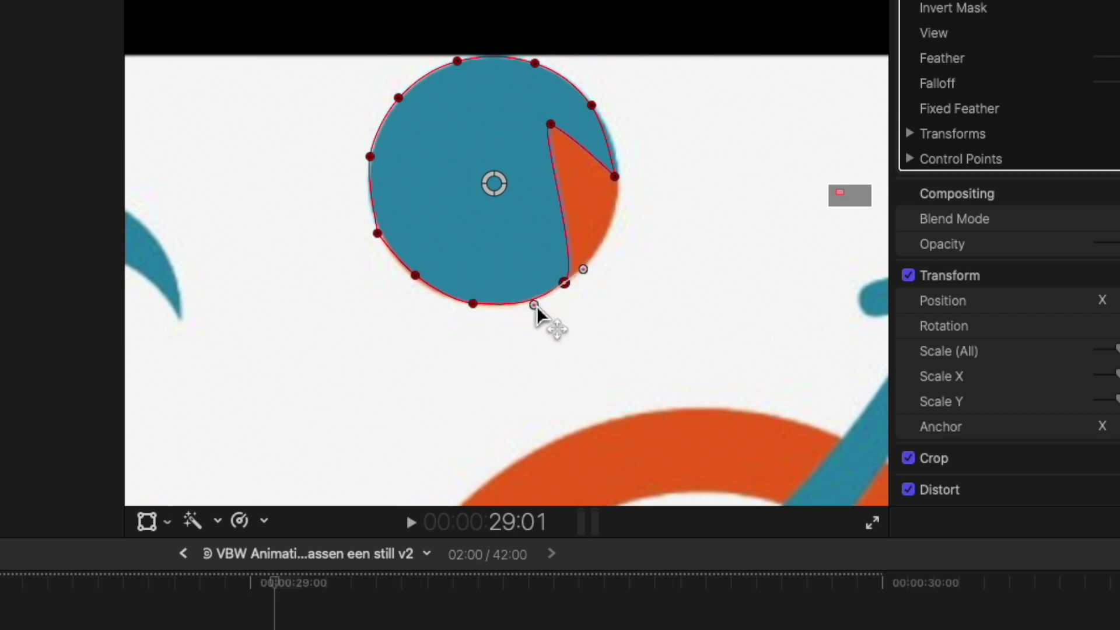
mouse_move(588, 272)
left_mouse_down()
mouse_move(644, 228)
mouse_move(597, 257)
left_mouse_up()
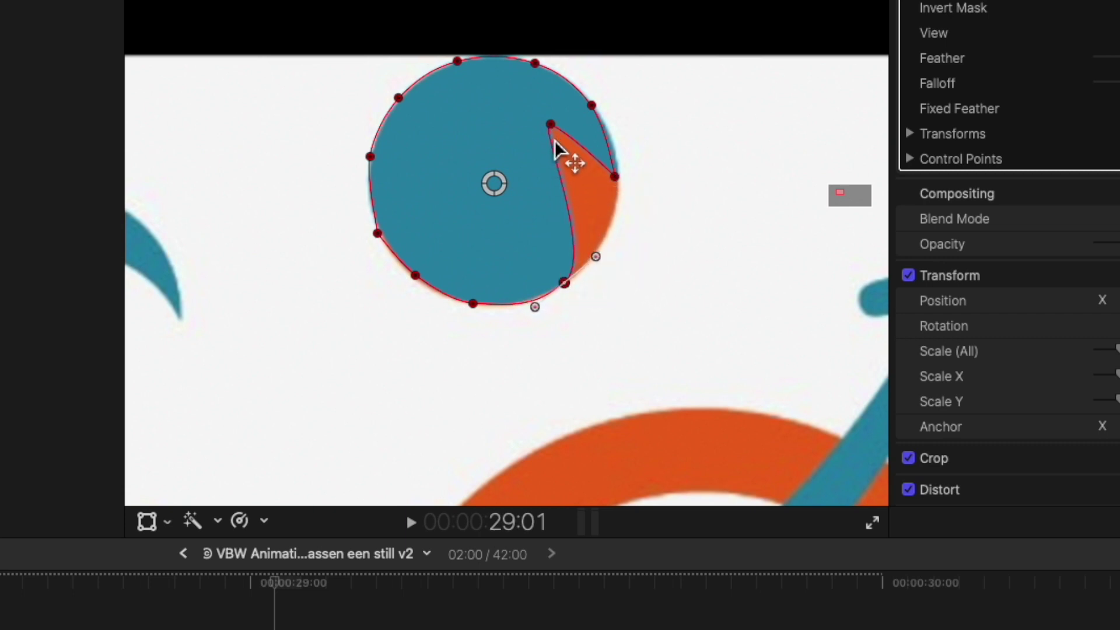
left_click_drag(552, 124, 624, 205)
mouse_move(597, 255)
left_mouse_down()
mouse_move(580, 282)
mouse_move(596, 307)
mouse_move(623, 309)
mouse_move(596, 303)
mouse_move(581, 256)
mouse_move(593, 261)
left_mouse_up()
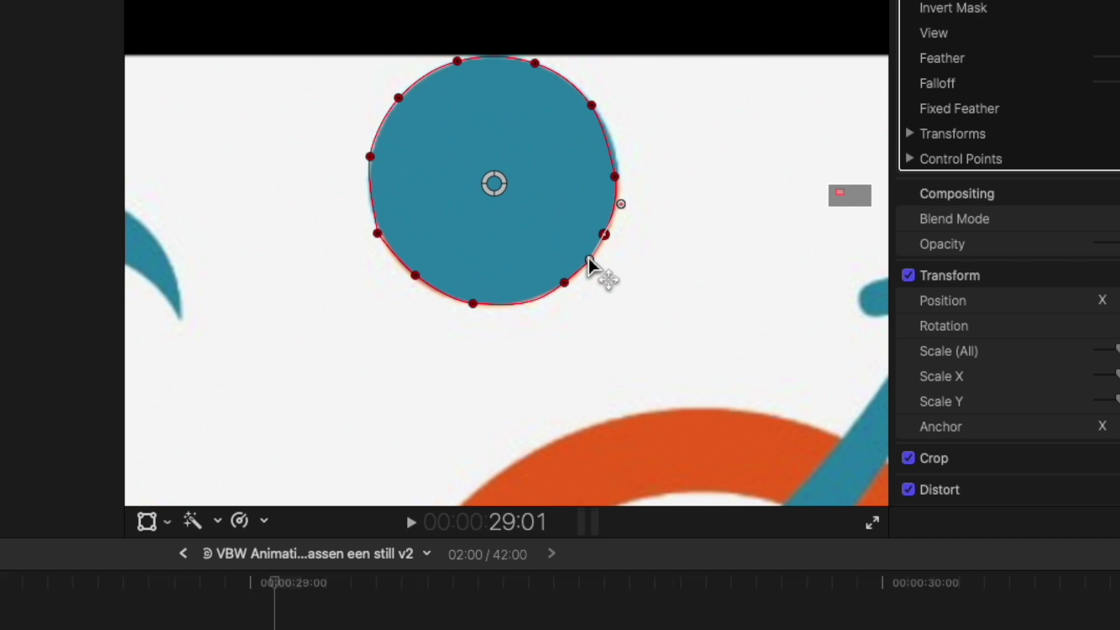
Step: Break the handles of the lower-right mask point and pull each handle separately out of line
right_click(588, 258)
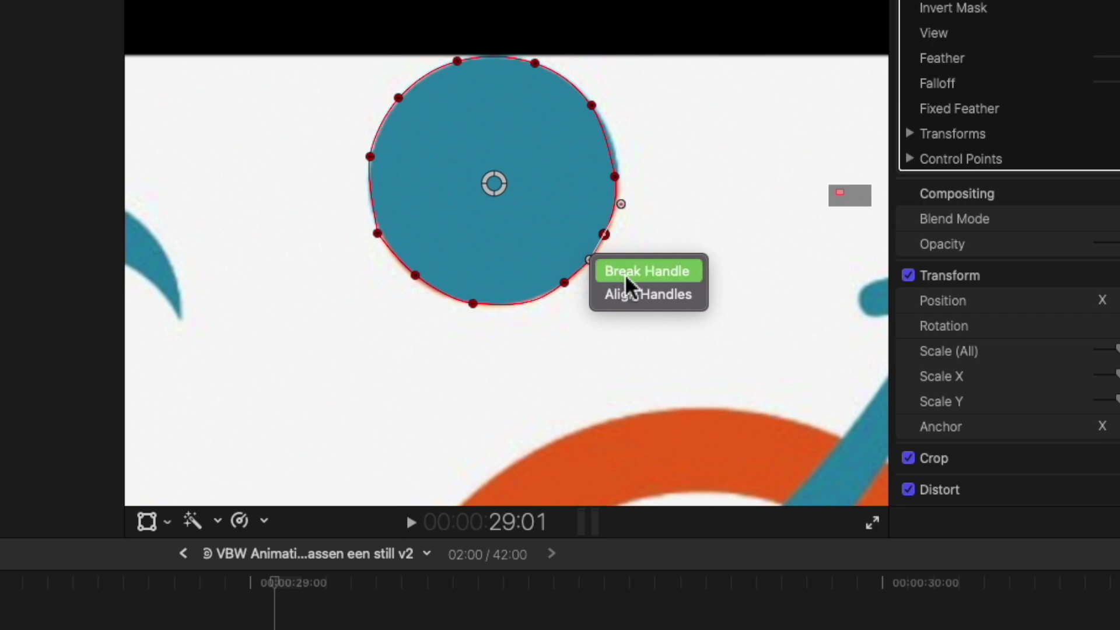
left_click(625, 273)
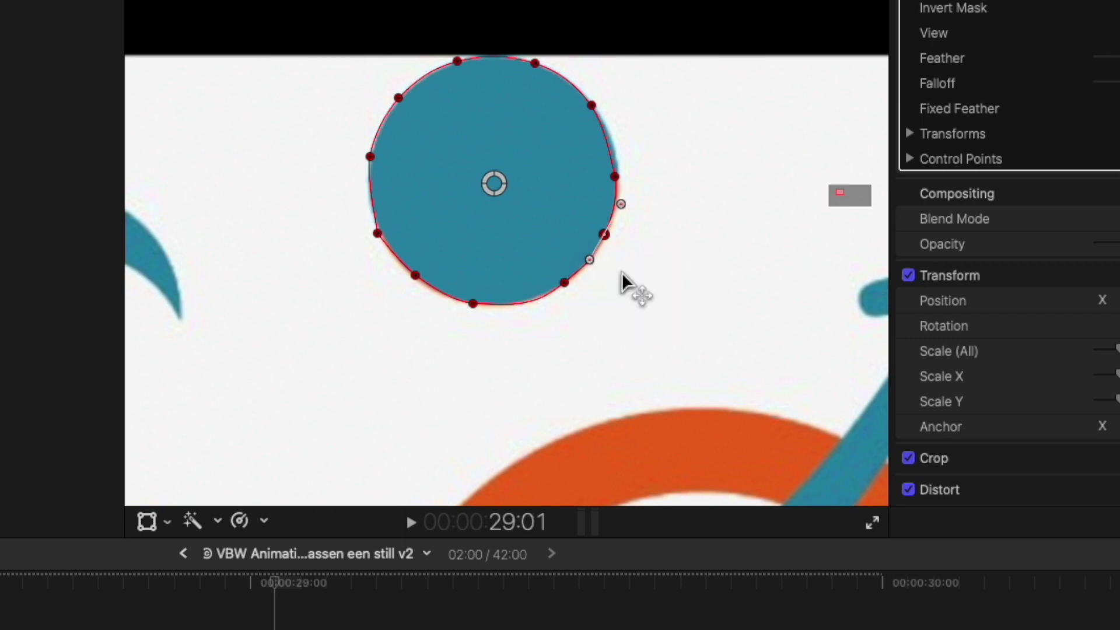
left_click_drag(593, 263, 556, 246)
left_click_drag(621, 203, 649, 195)
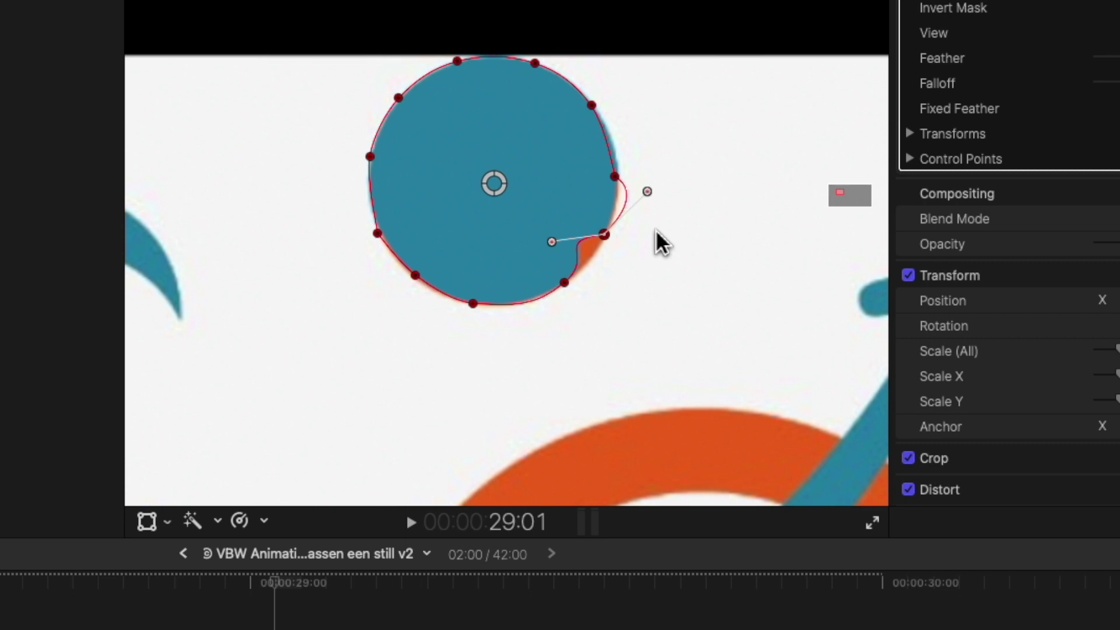
Step: Link the lower-right mask point's handles again and swing them together at their bent angle
right_click(649, 192)
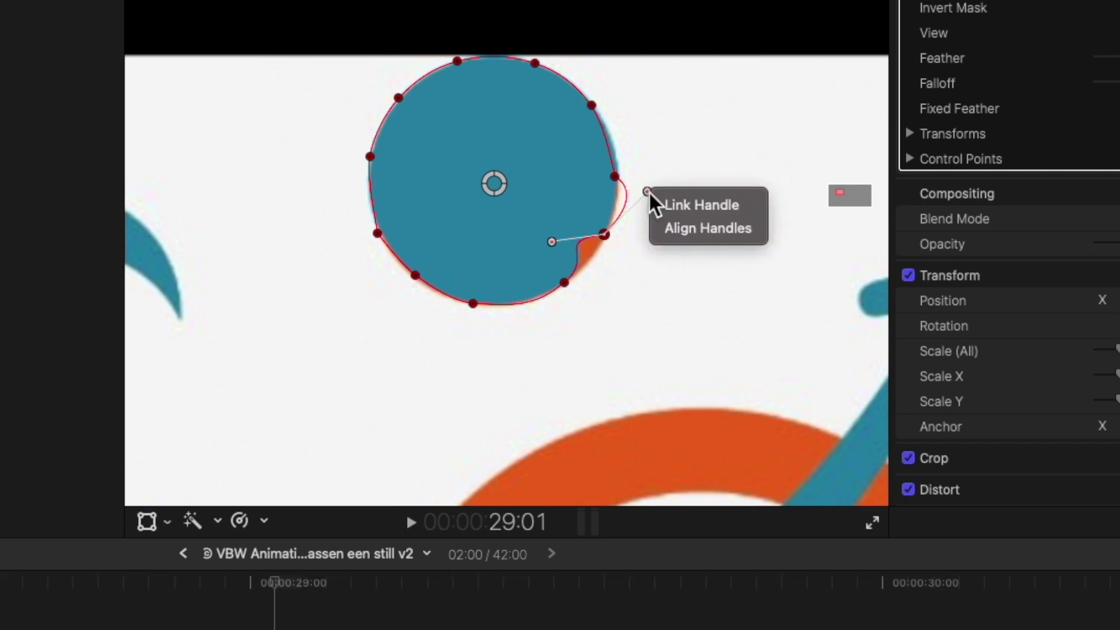
left_click(683, 206)
left_click_drag(552, 243, 555, 244)
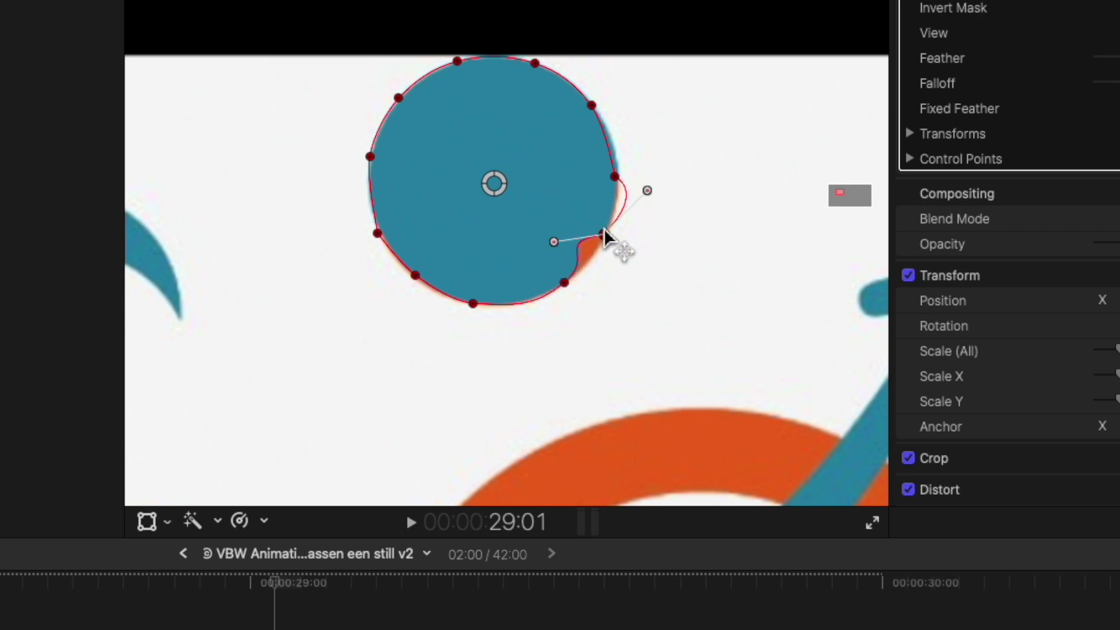
left_click_drag(556, 246, 538, 215)
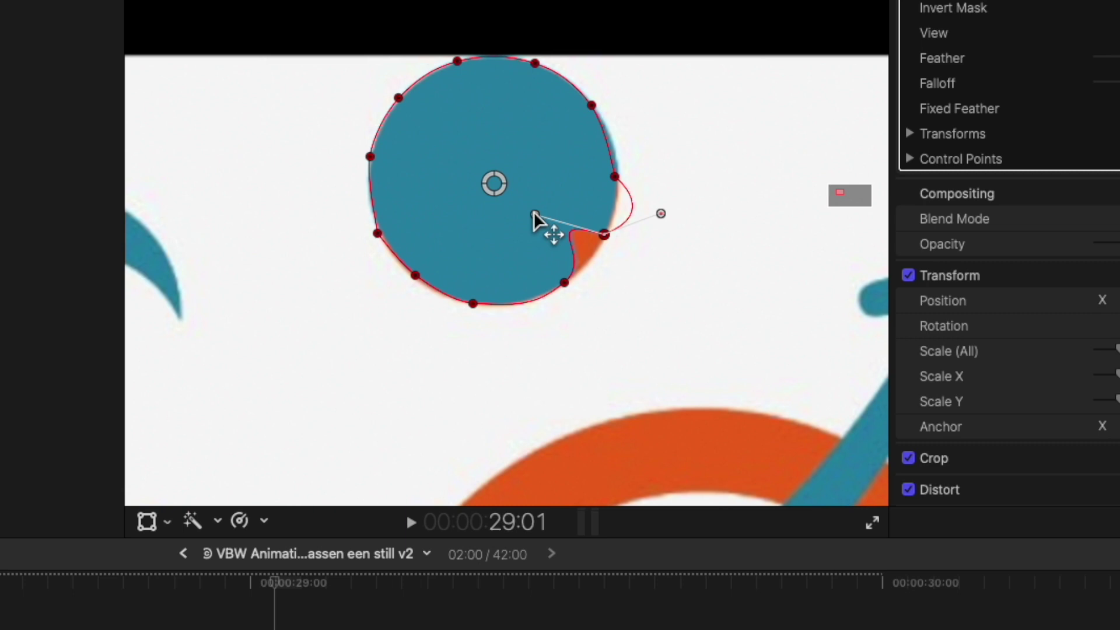
Step: Break the lower-right point's handles, bring them back into one line, relink them and fit the curve to the circle
right_click(533, 211)
left_click(554, 226)
left_click_drag(540, 217, 553, 254)
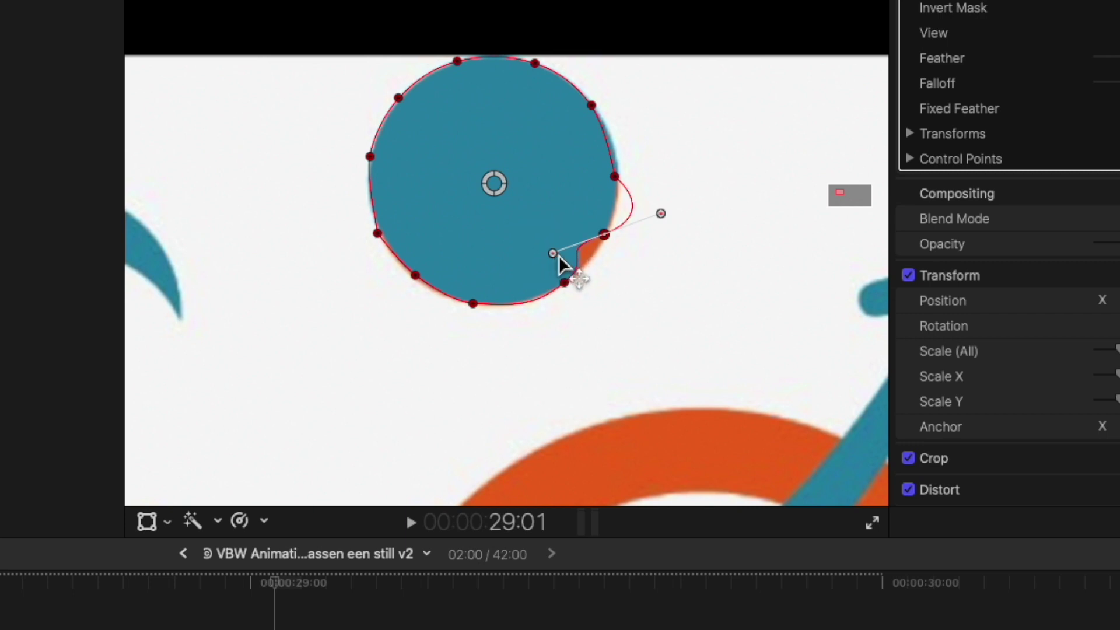
right_click(554, 251)
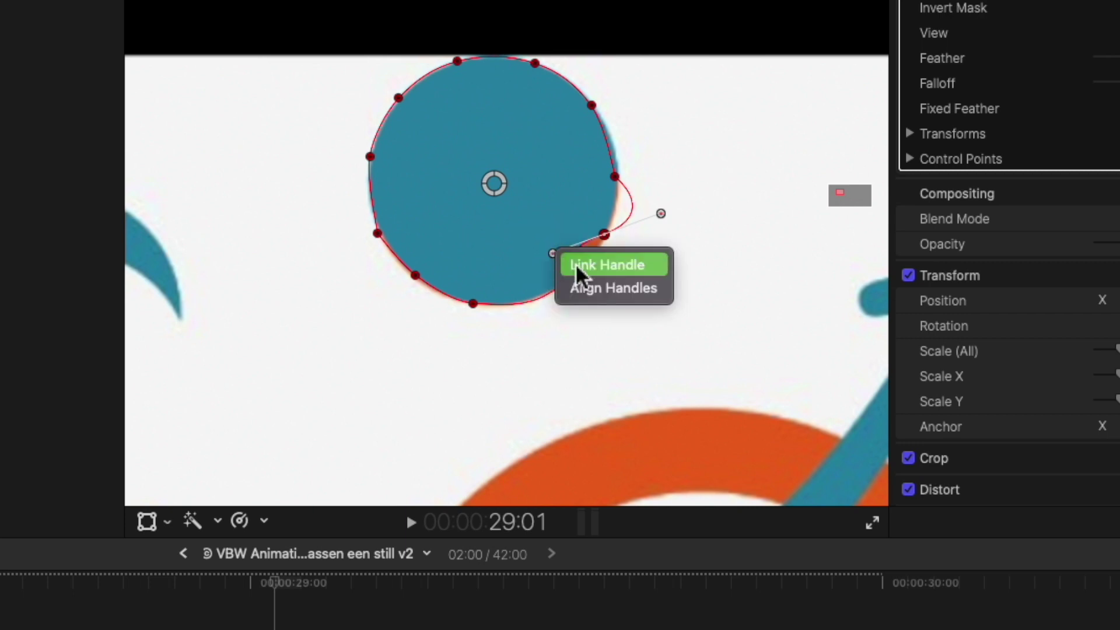
left_click(575, 264)
left_click_drag(553, 253, 587, 272)
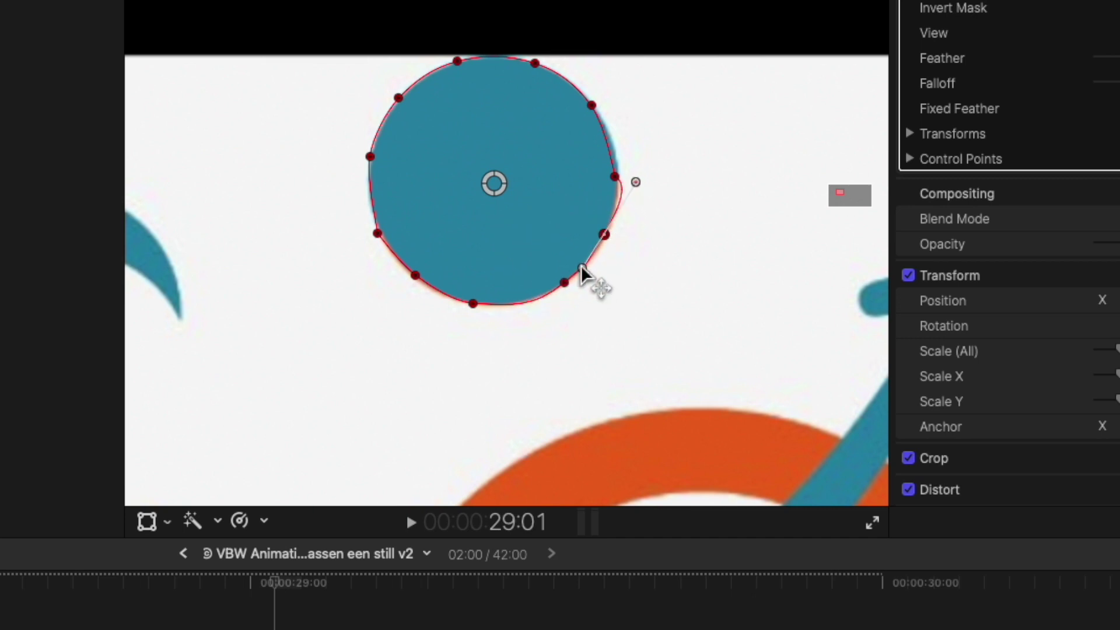
Step: Fine-tune the mask's rightmost control point and the handles of the point below it to follow the circle's edge
left_click(617, 175)
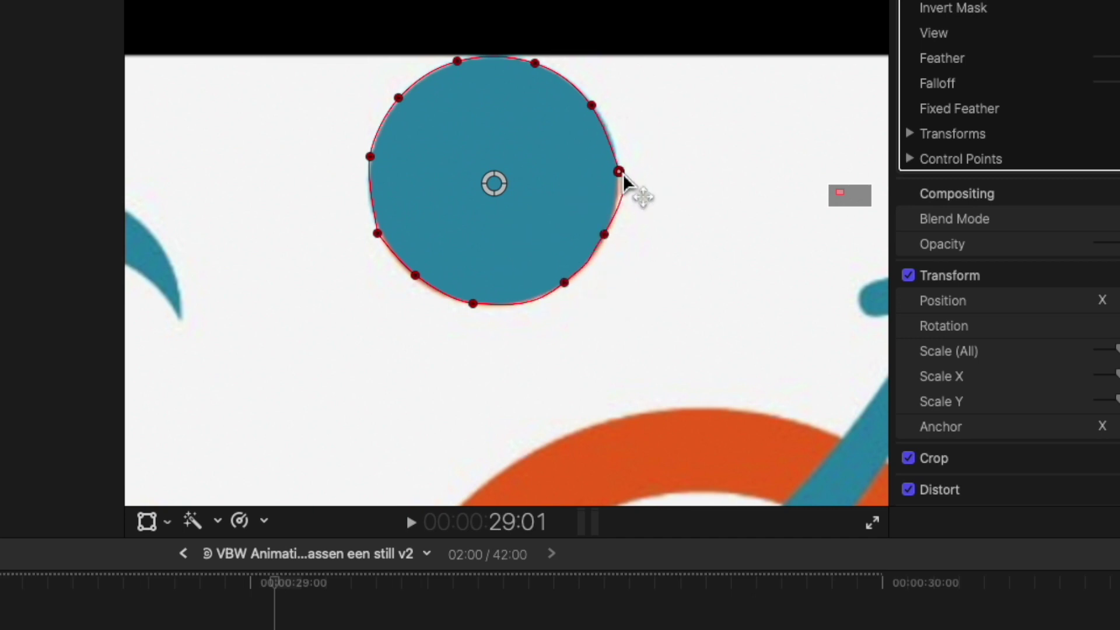
left_click(606, 236)
left_click(606, 236)
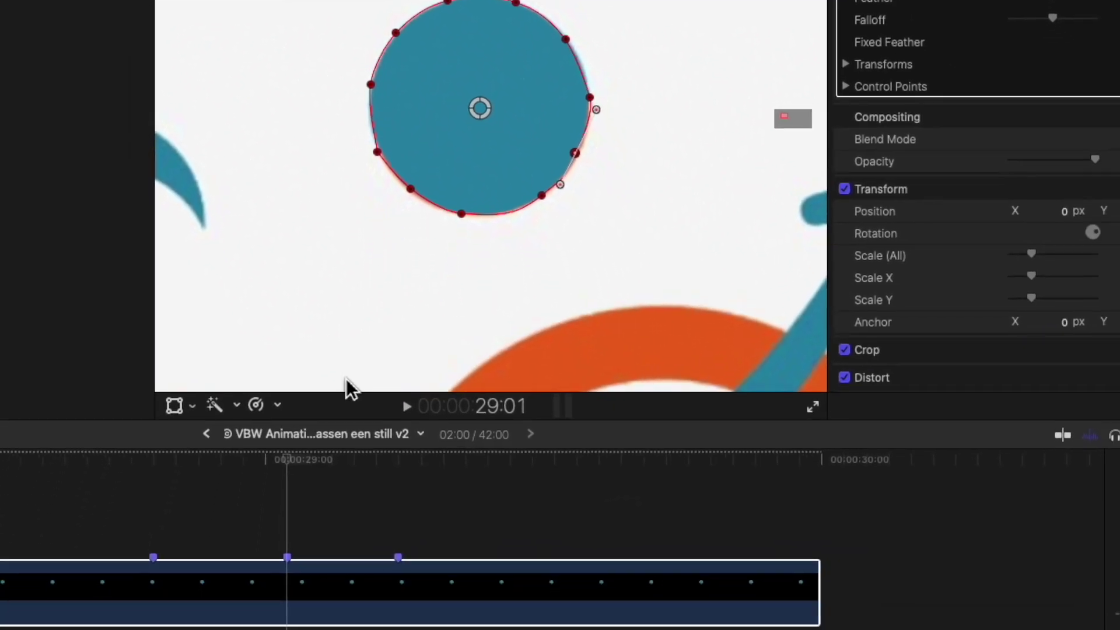
Step: Connect the Whoosh 14 - Cartoon style sound from the event below the logo clip at the 28:20 marker
left_click(275, 512)
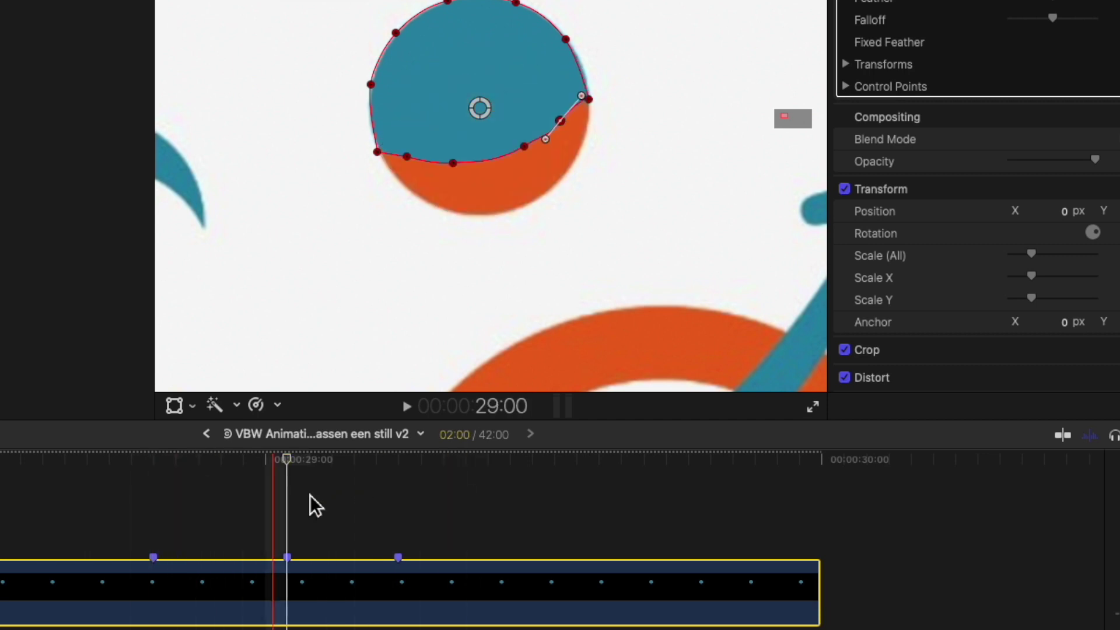
left_click(156, 505)
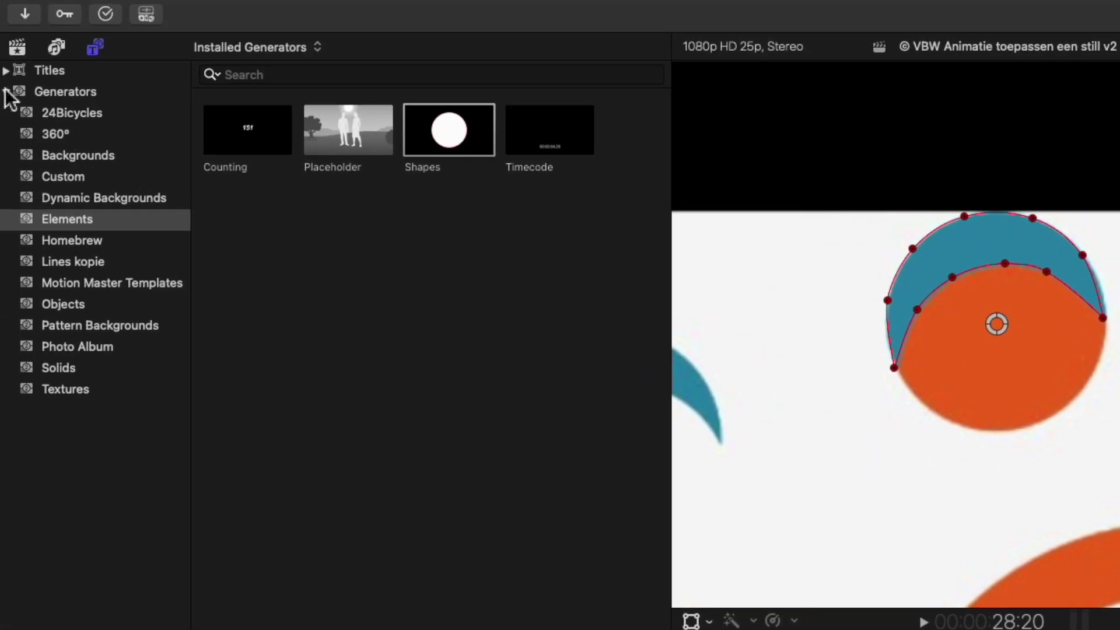
left_click(53, 43)
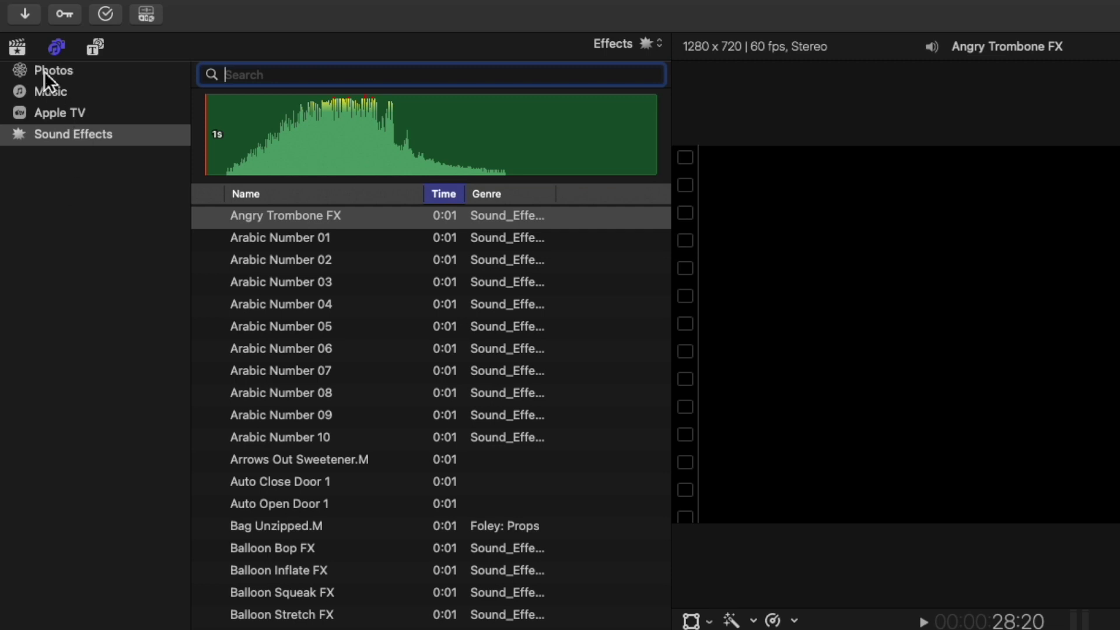
left_click(16, 48)
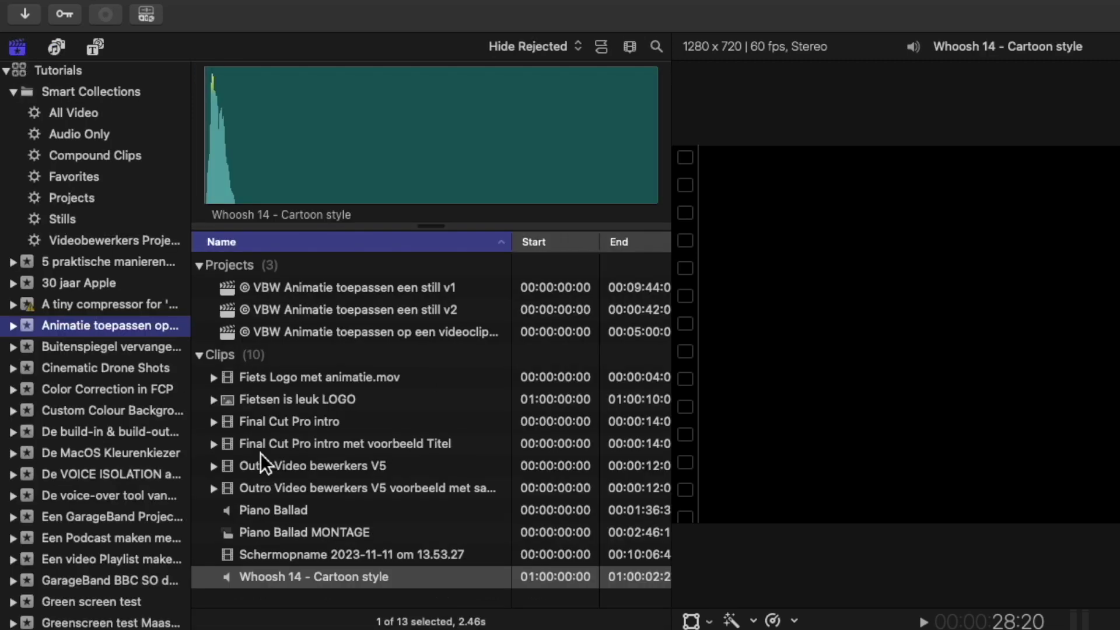
left_click(282, 579)
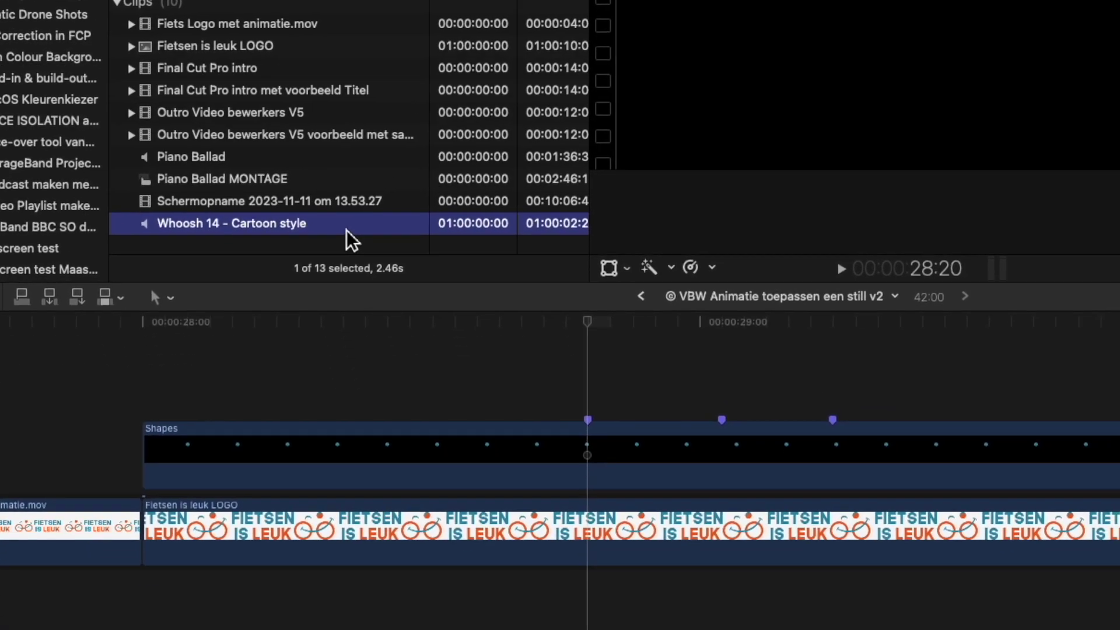
key("q")
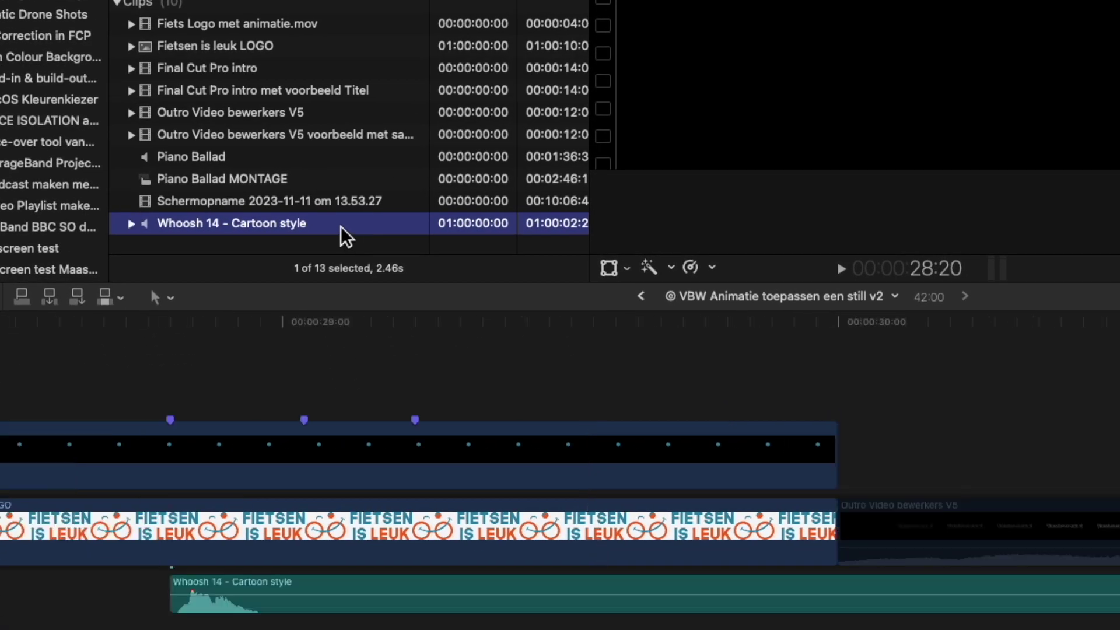
Step: Cut the Whoosh 14 - Cartoon style clip at 28:24 and delete the remainder after the cut
left_click(149, 563)
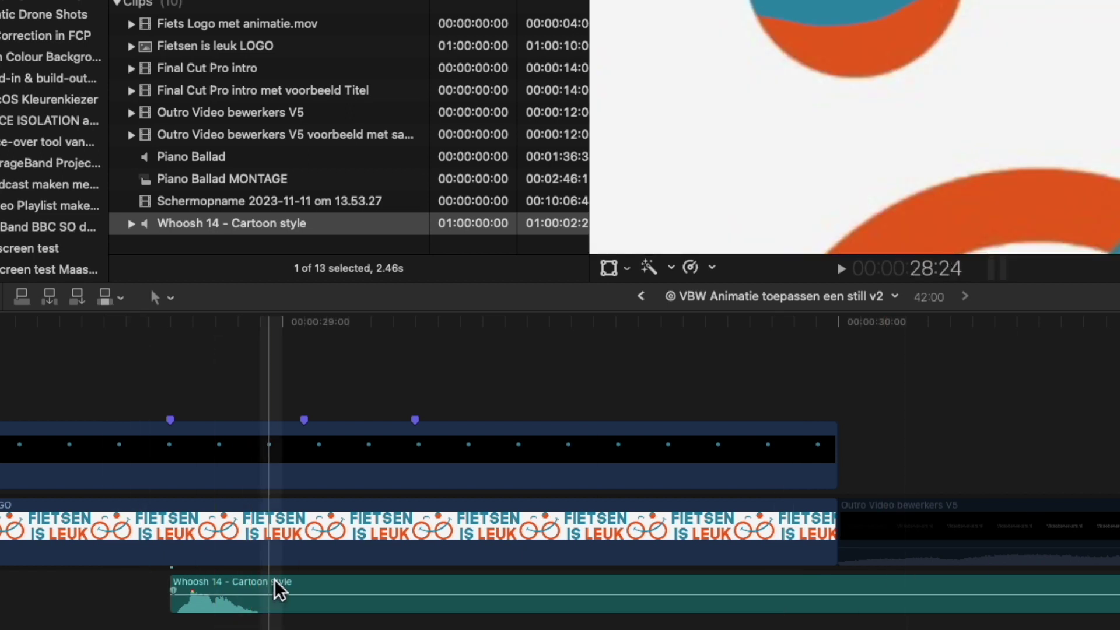
key("super+b")
key("Delete")
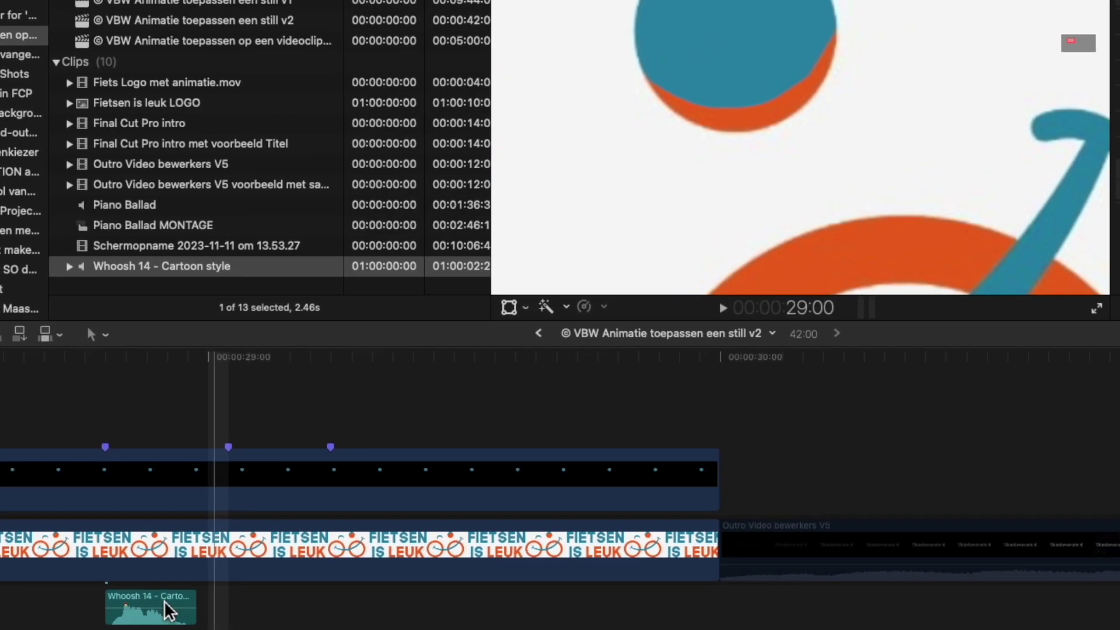
Step: Play the blink with its sound, shift the whoosh clip slightly before the 28:20 marker, and play it again
key("space")
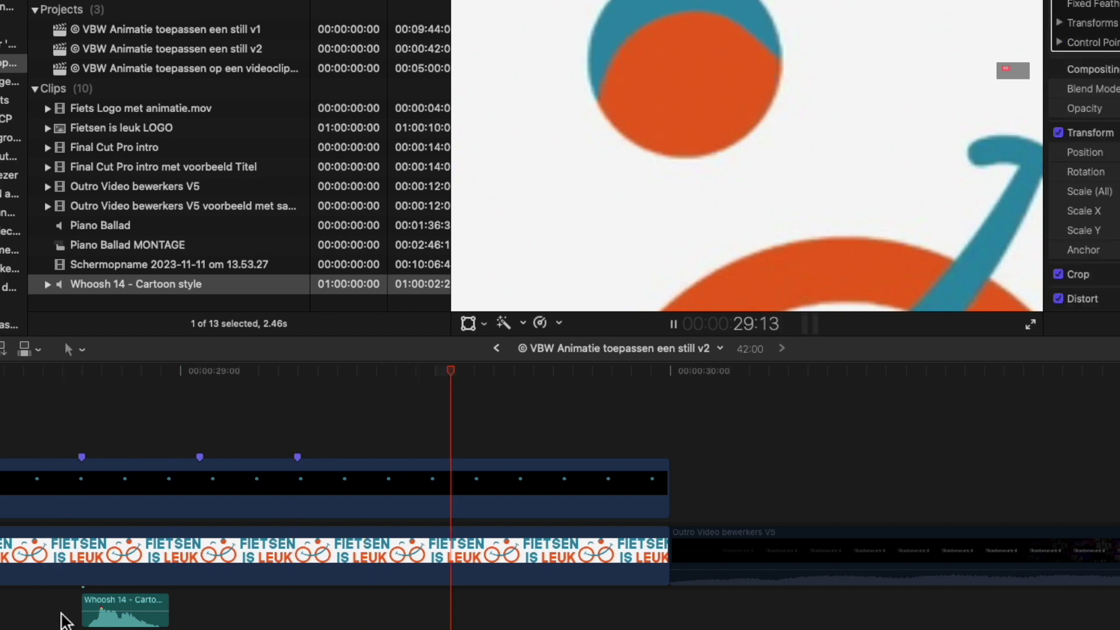
key("space")
scroll(63, 584, "left", 3)
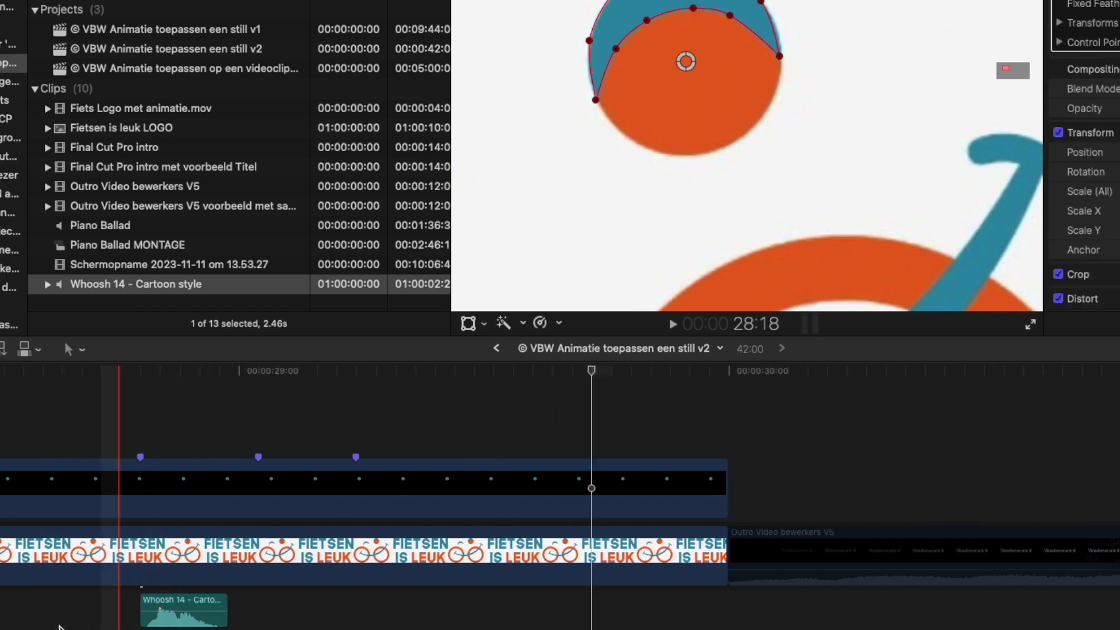
left_click_drag(237, 604, 210, 611)
key("space")
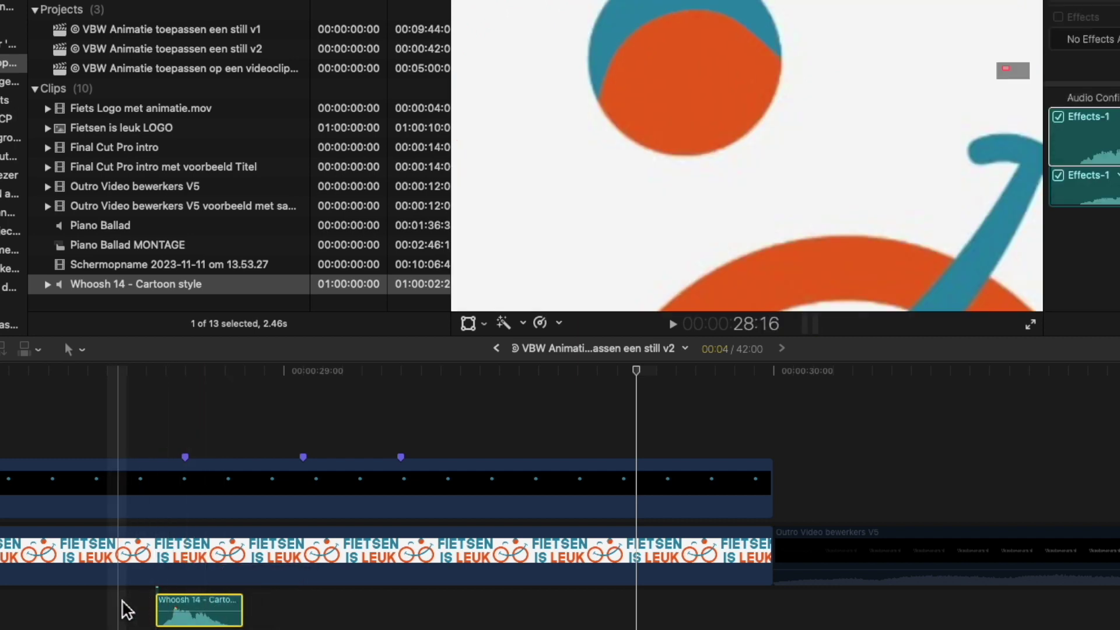
key("space")
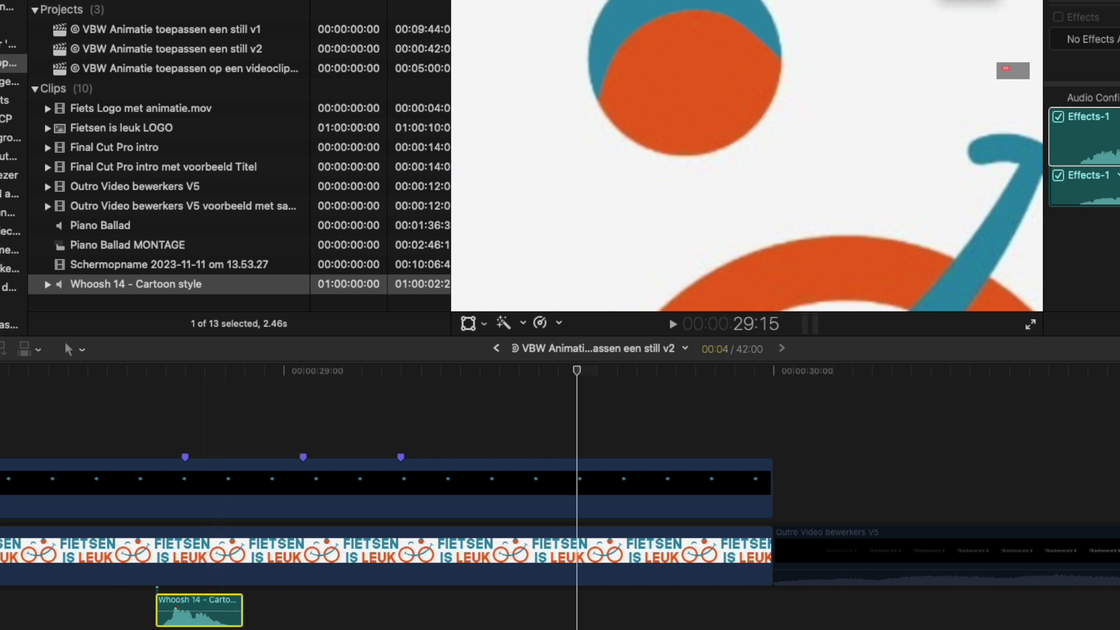
Step: Fit the whole logo in the viewer and review the blinking eye through playback and at 28:24
key("shift+z")
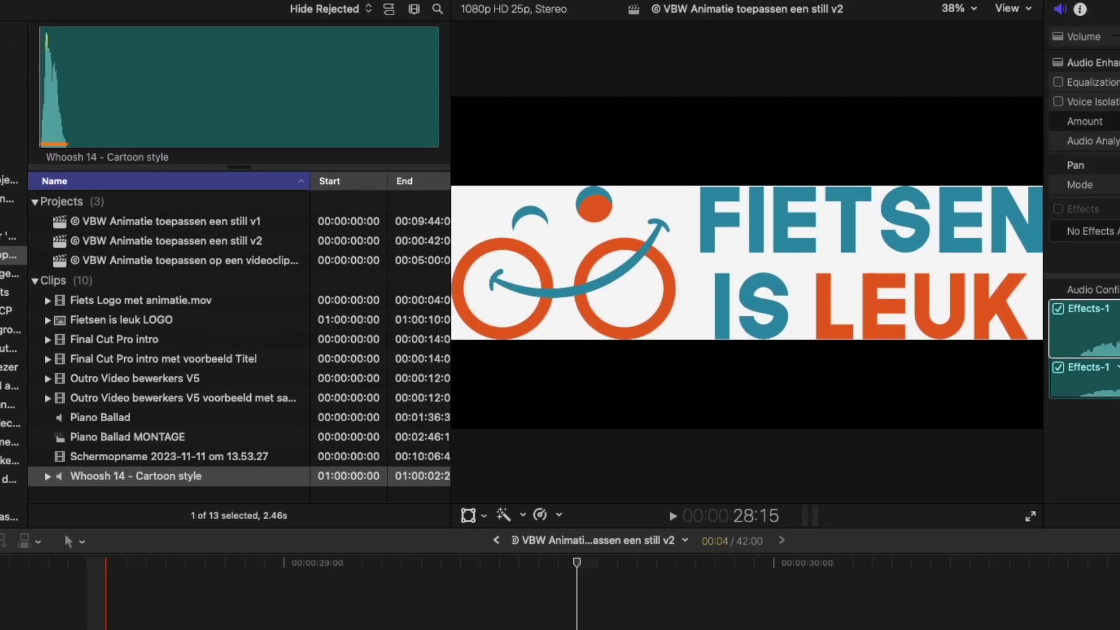
key("super+4")
key("space")
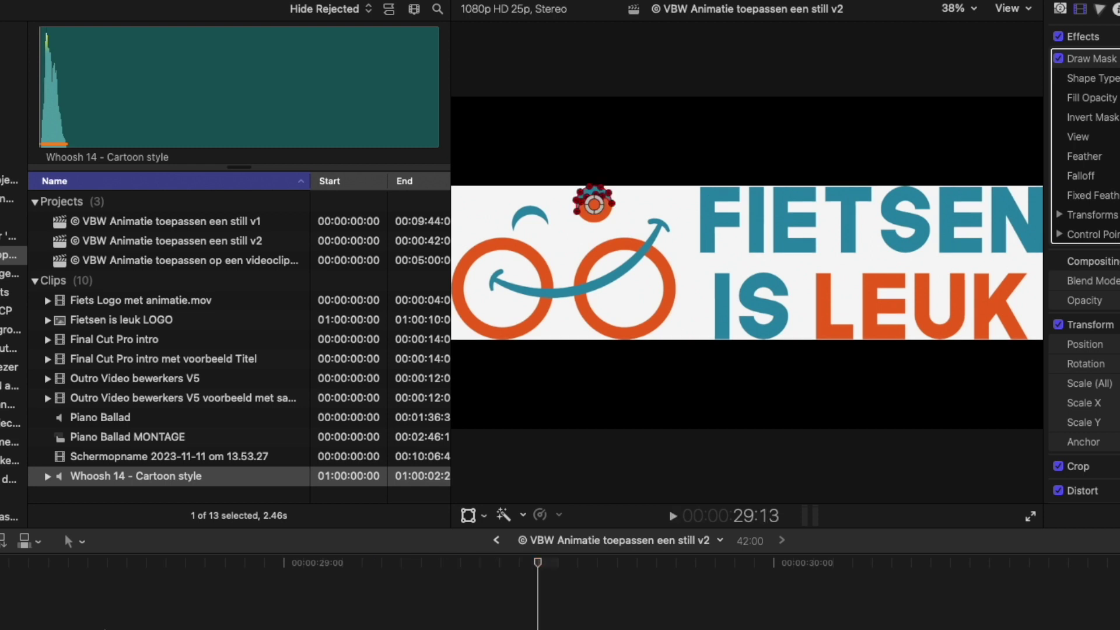
left_click(279, 580)
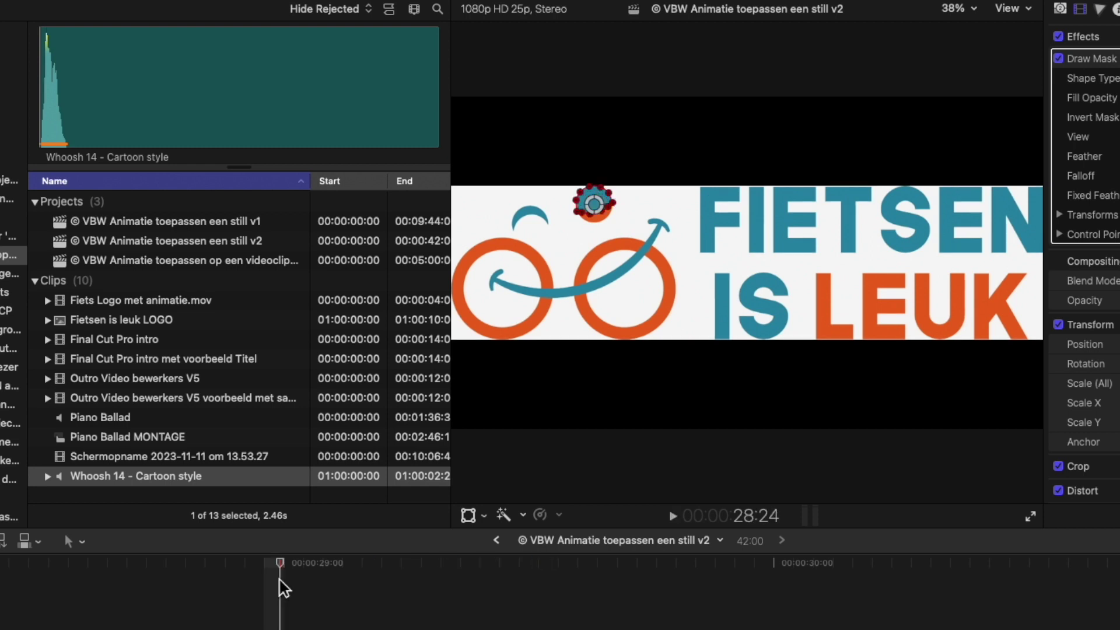